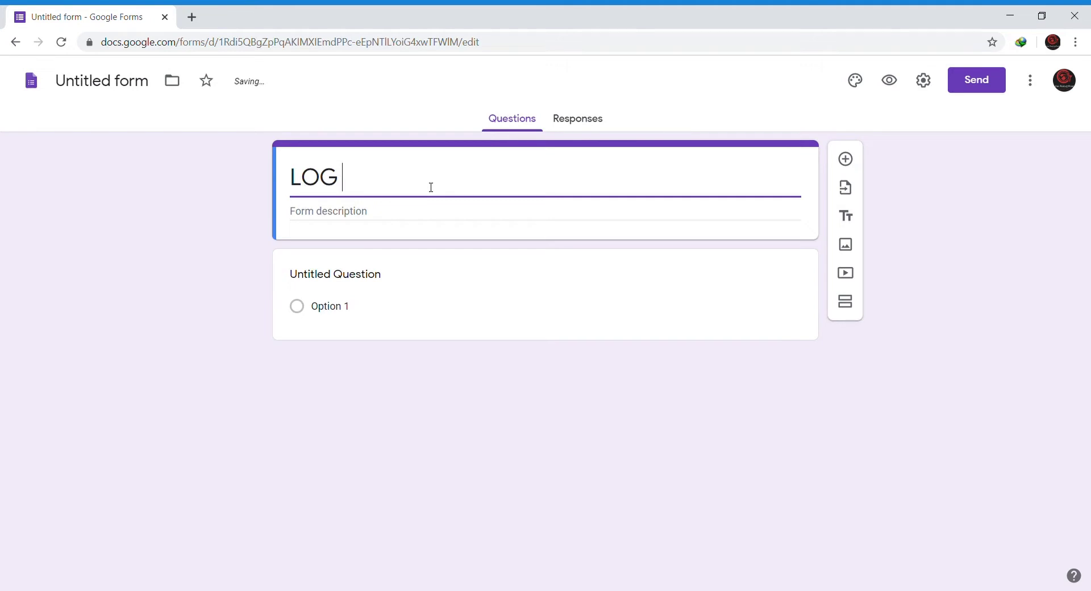
- Complete the form's title so it reads LOG REKOD MASUK RUMAH
text(REKO)
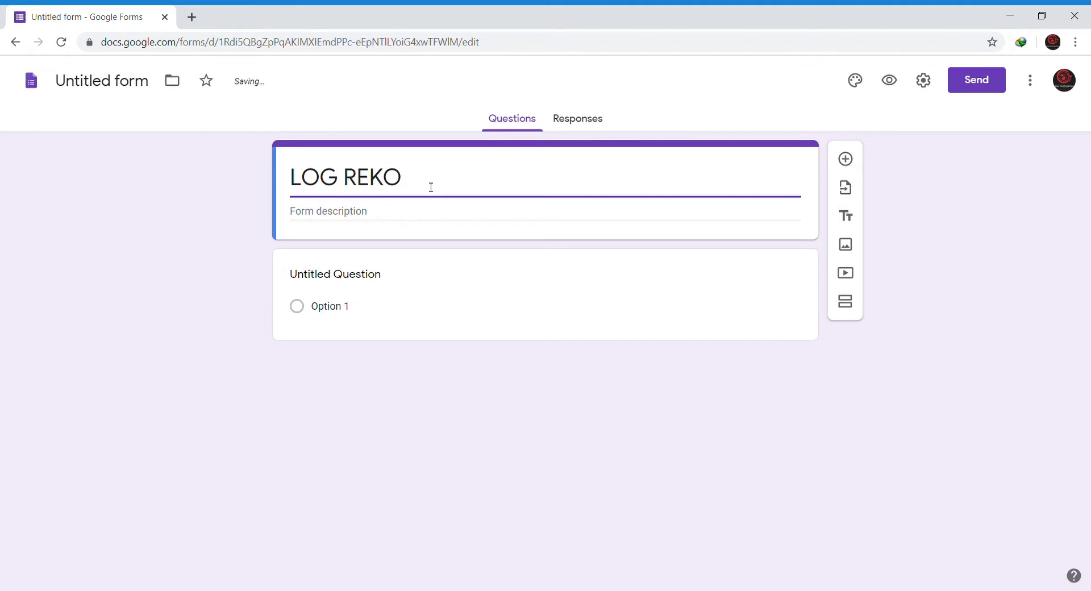
text(D MAS)
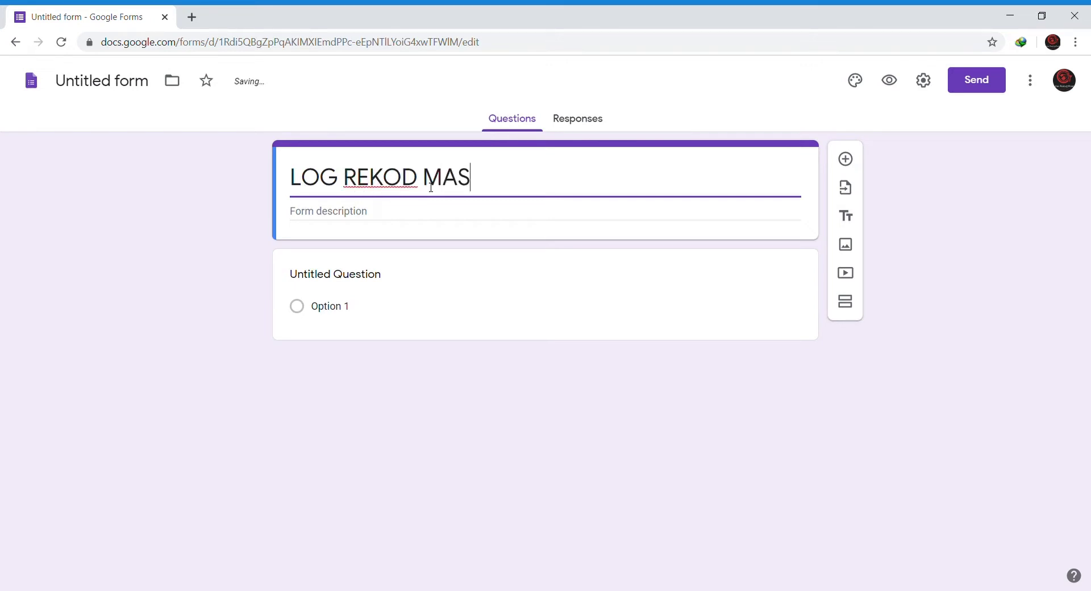
text(UK RUMAH)
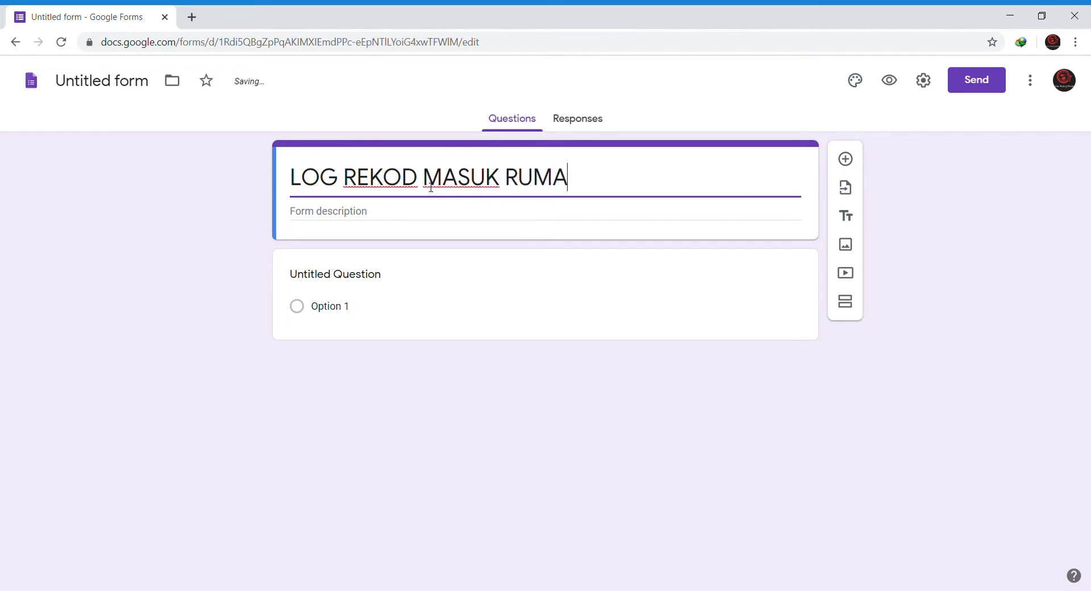
- Rename the untitled first question as DATE and make it a Date question
click(399, 287)
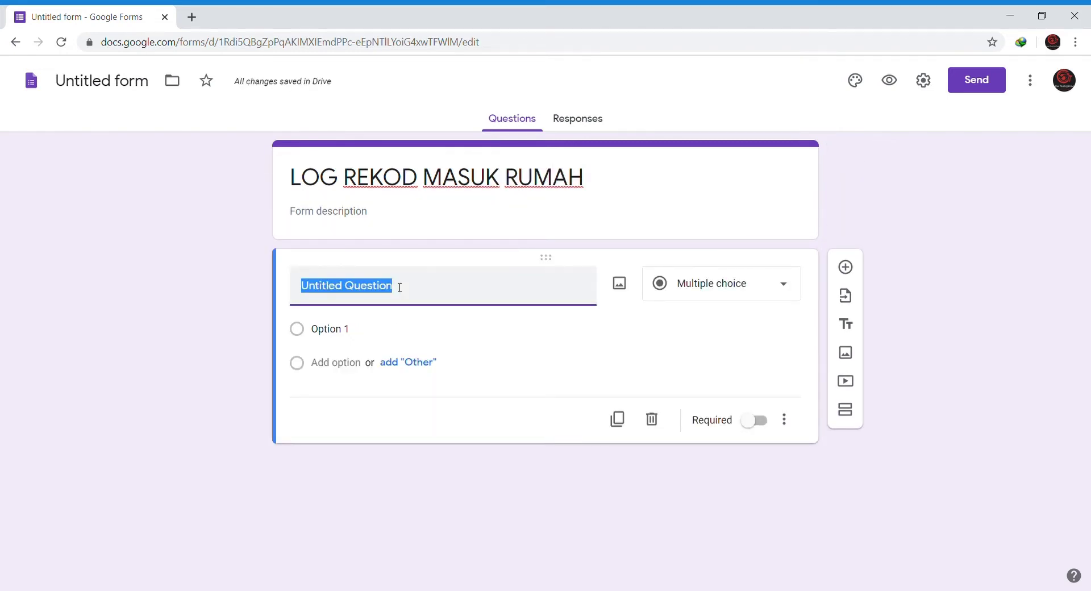
text(DAT)
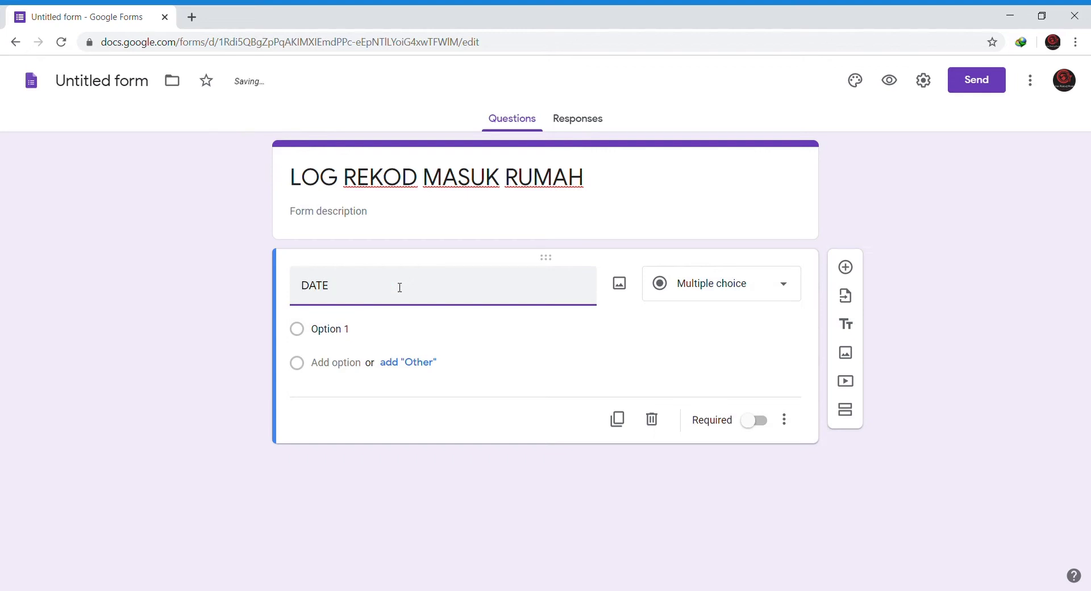
text(E)
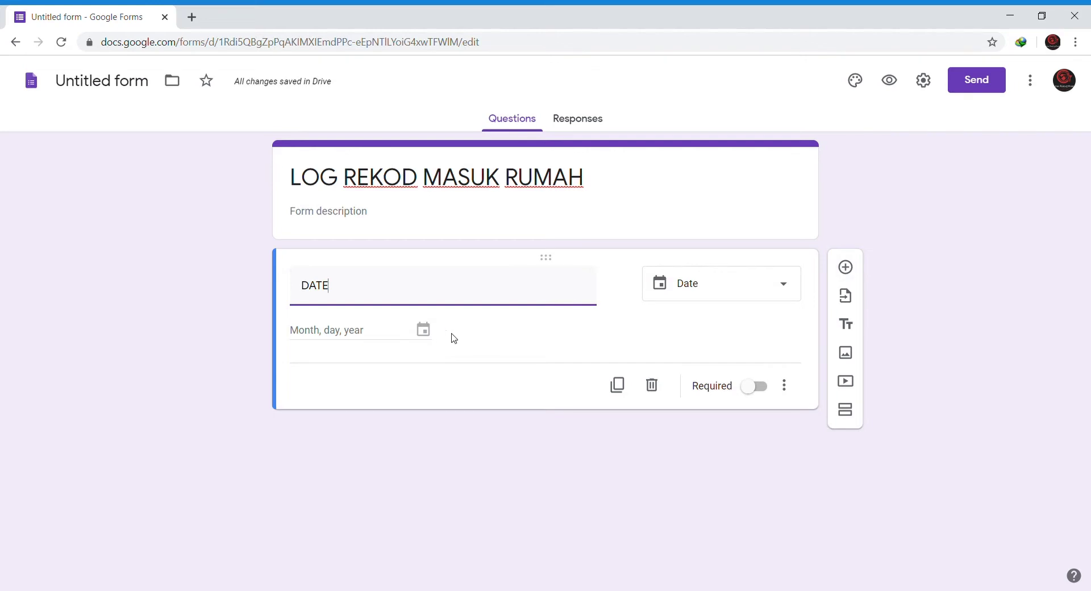
- Add a second question titled NAMA with a short answer response
click(846, 268)
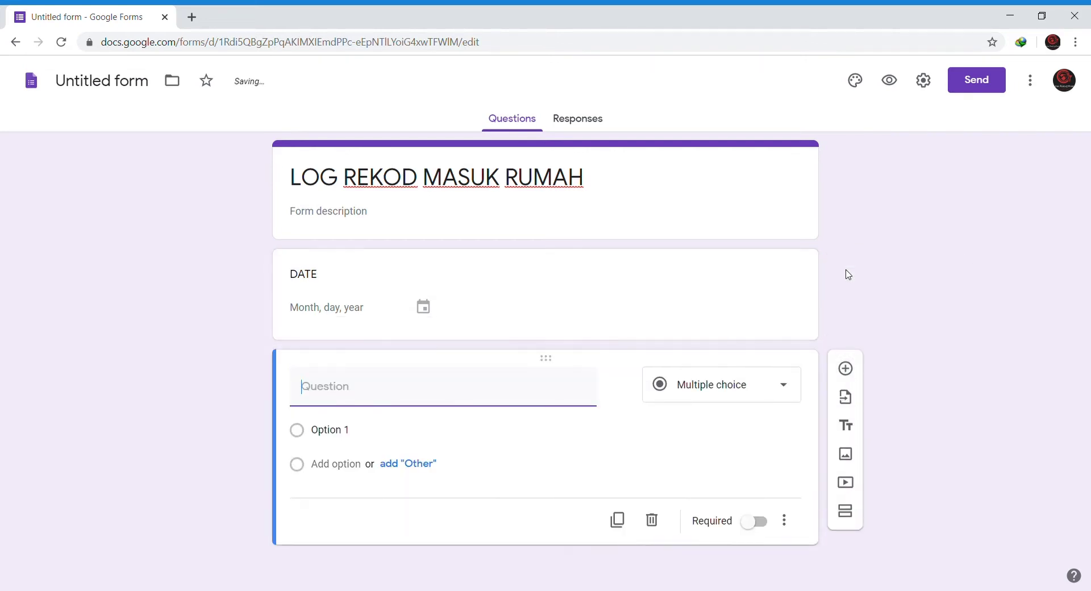
text(NAMA)
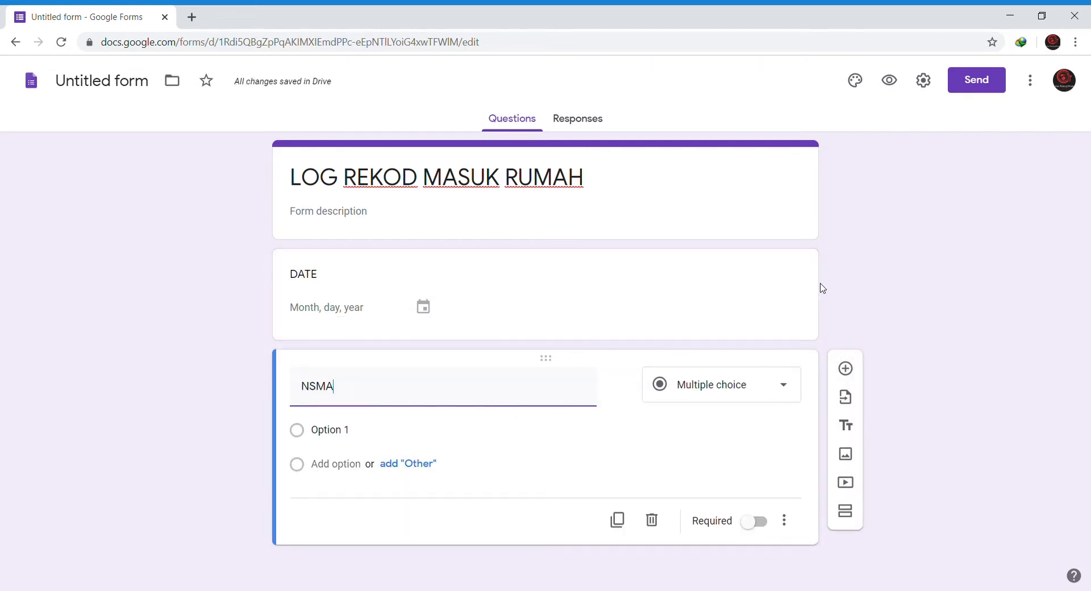
key(BackSpace)
key(BackSpace)
key(BackSpace)
text(S)
text(AMA)
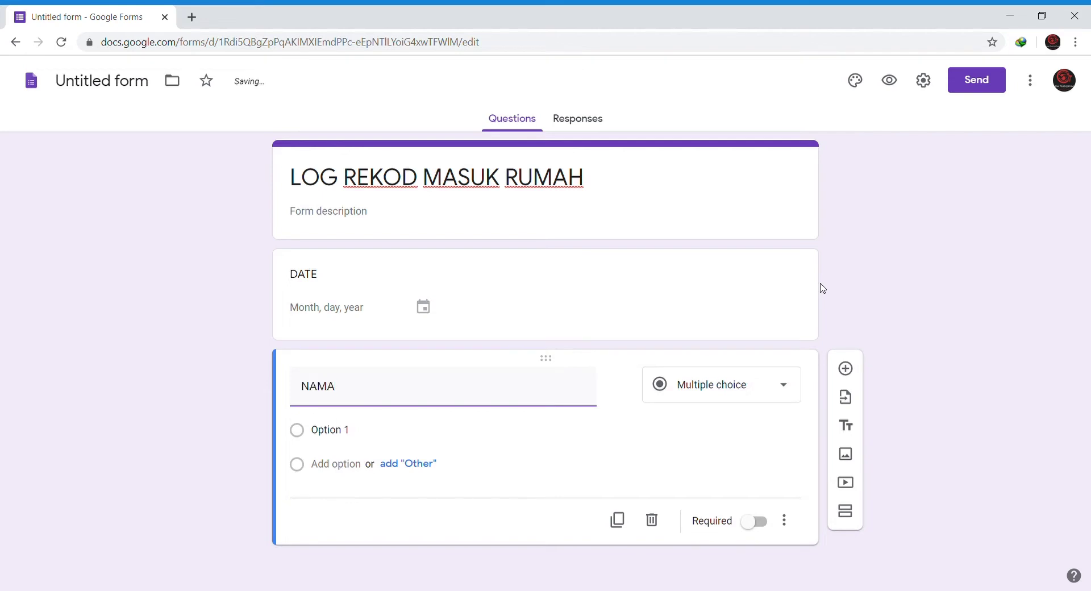
- Add a short answer question titled NOMBOR TELEFON with response validation set to Number, Is number
click(847, 371)
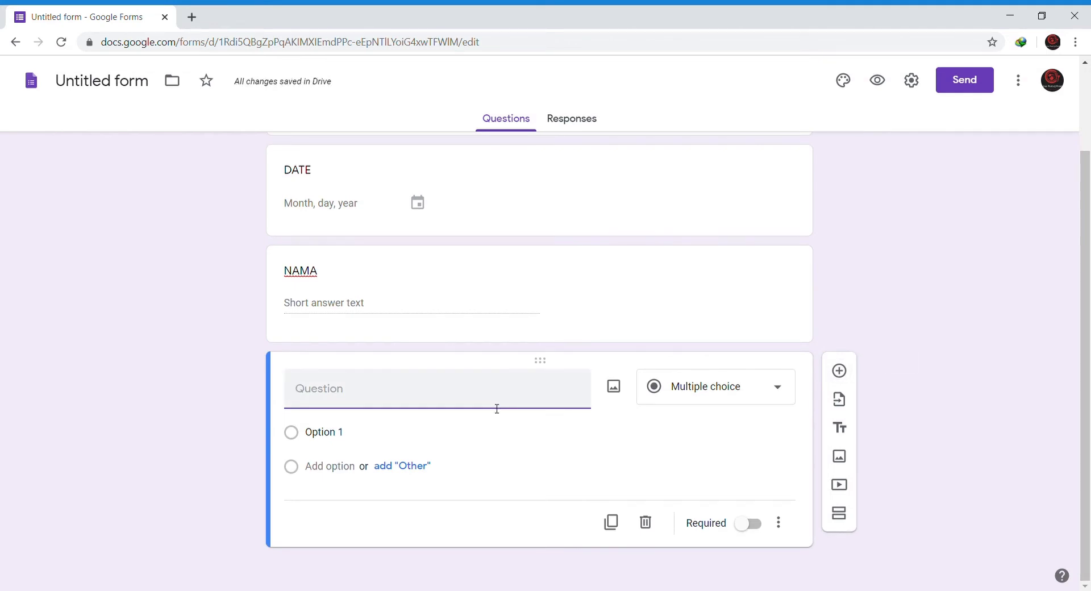
text(NOM)
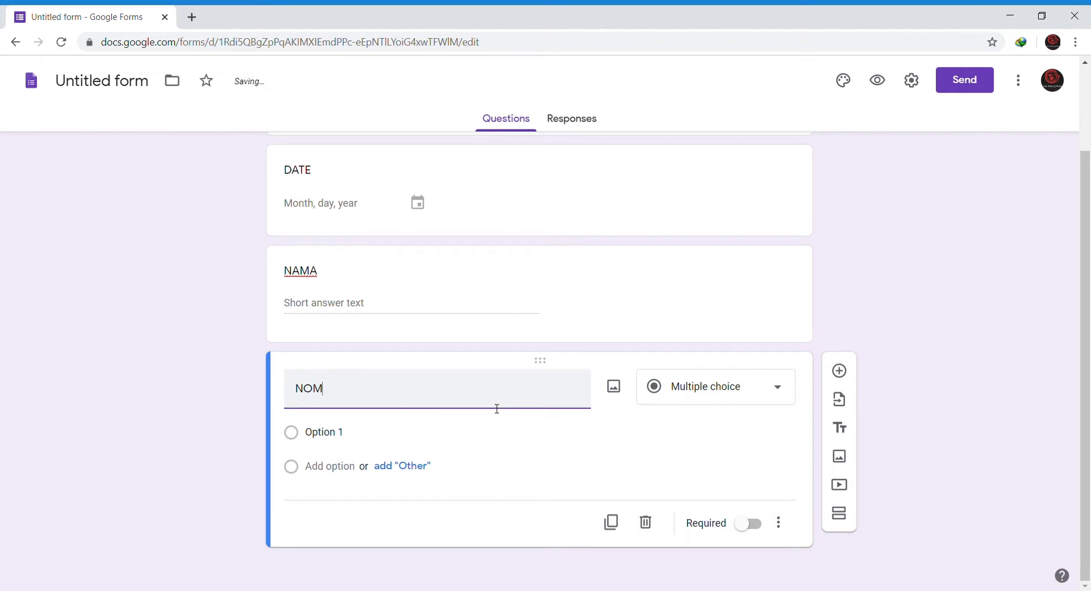
text(BOR TELEFON)
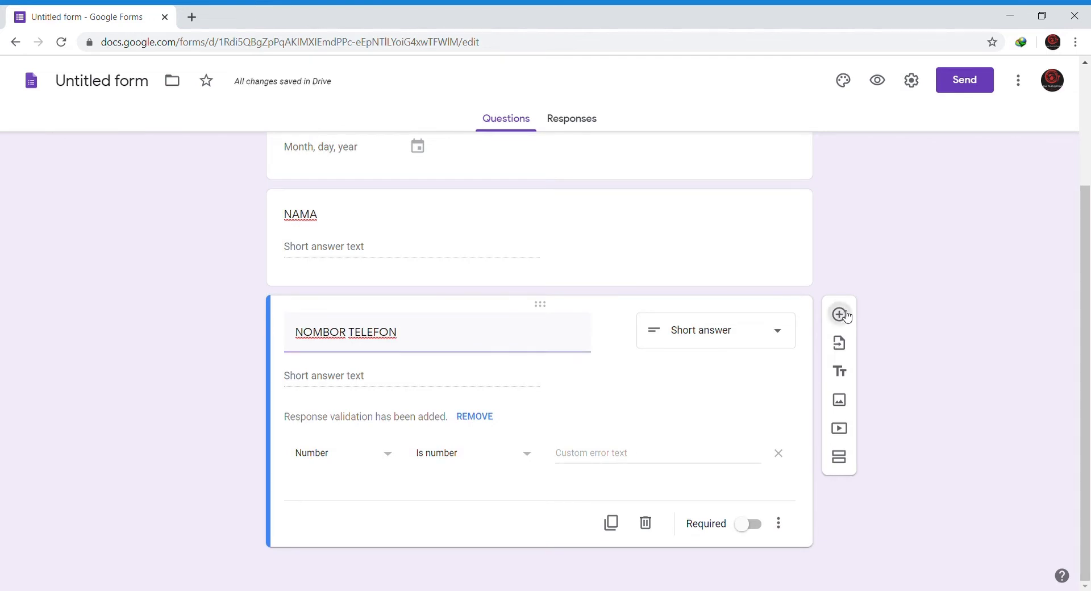
- Add a short answer question titled SUHU BADAN with response validation set to Number, Is number
click(840, 314)
text(SUHU)
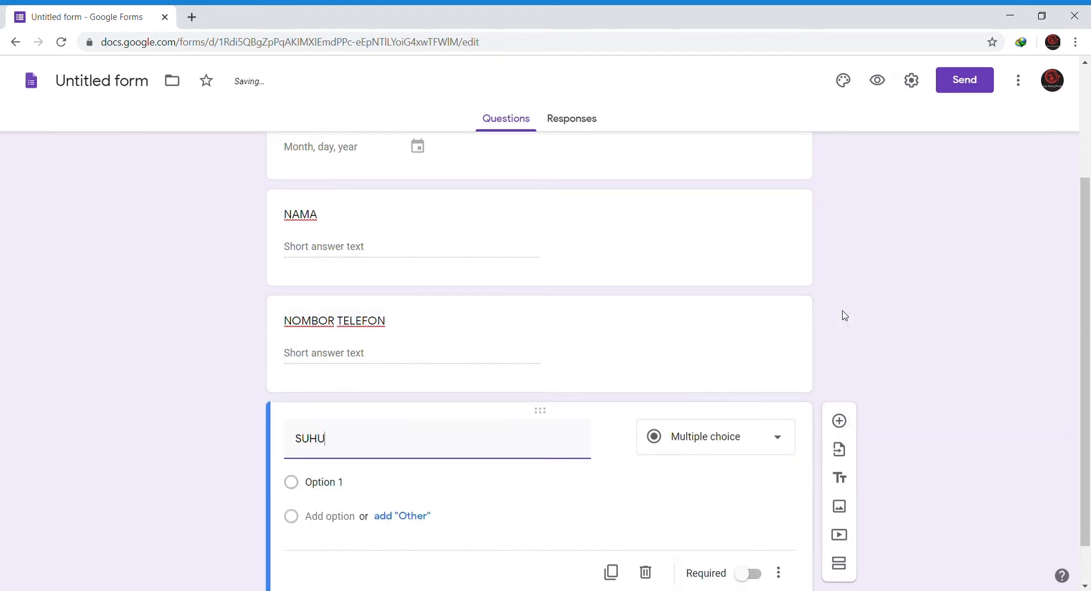
text( BADAN)
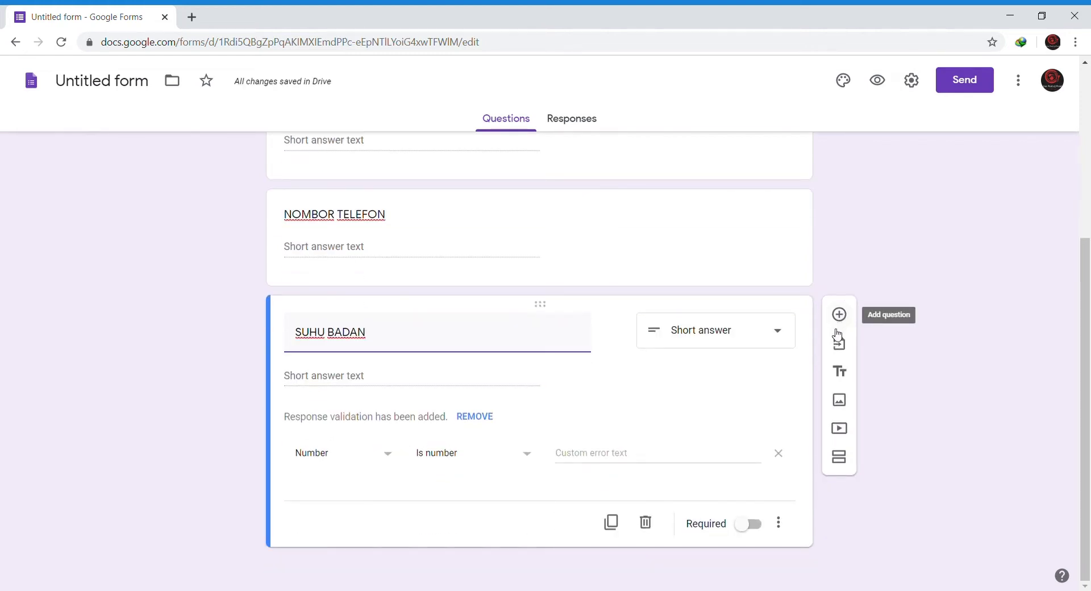
- Open the form's sending options and look through the email, link and embed HTML methods
scroll(745, 527, up, 4)
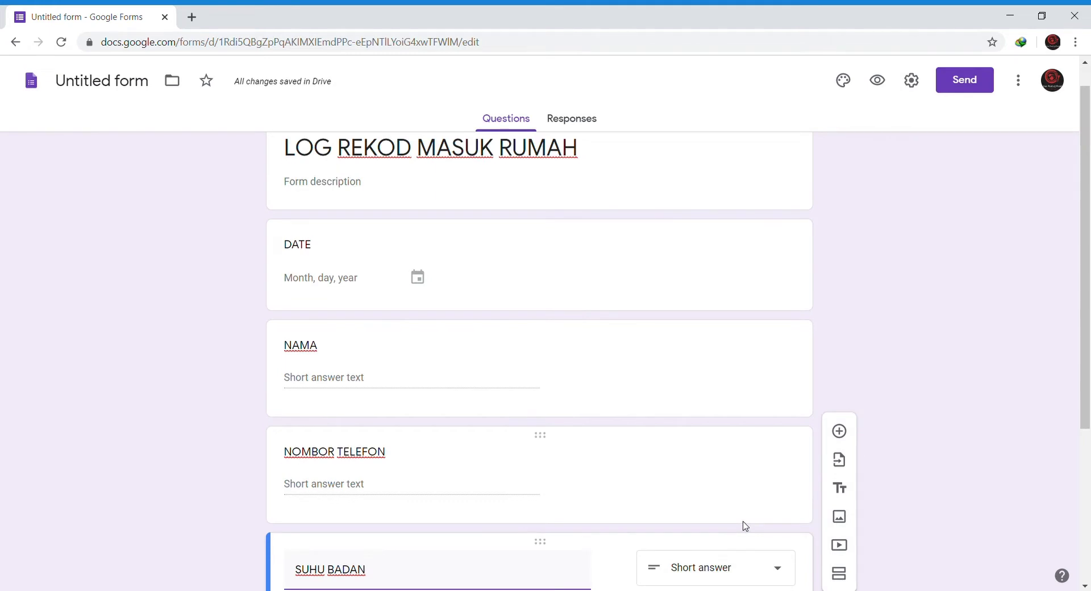
scroll(745, 526, up, 1)
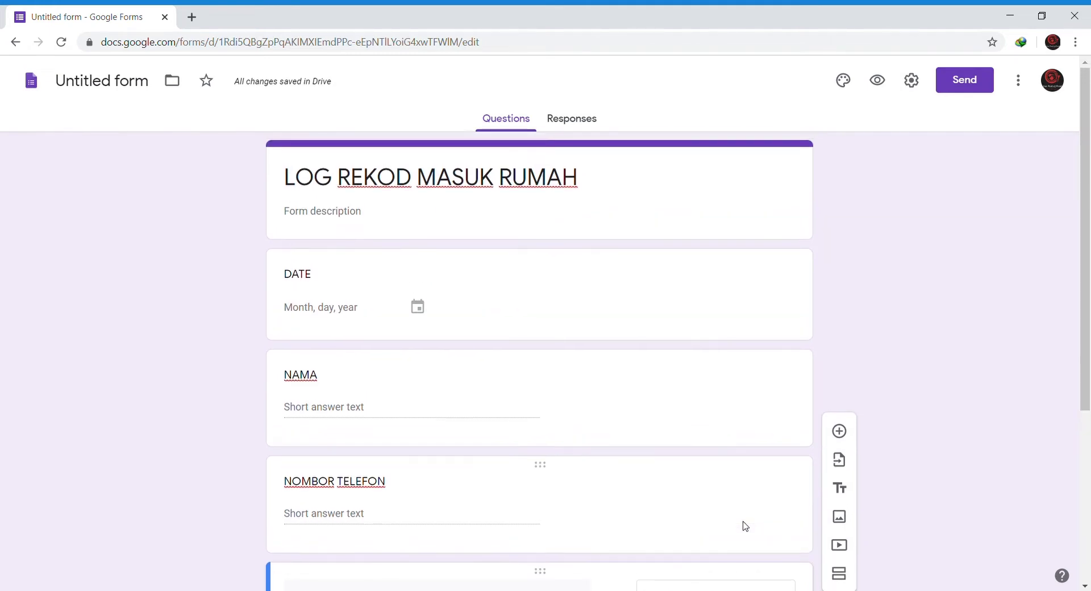
click(975, 76)
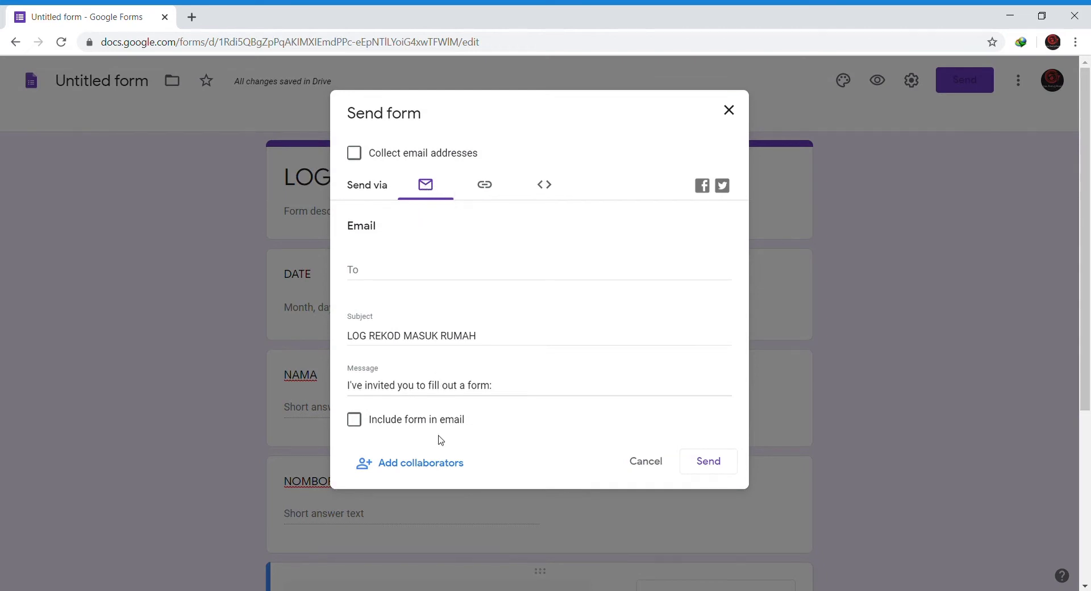
click(483, 185)
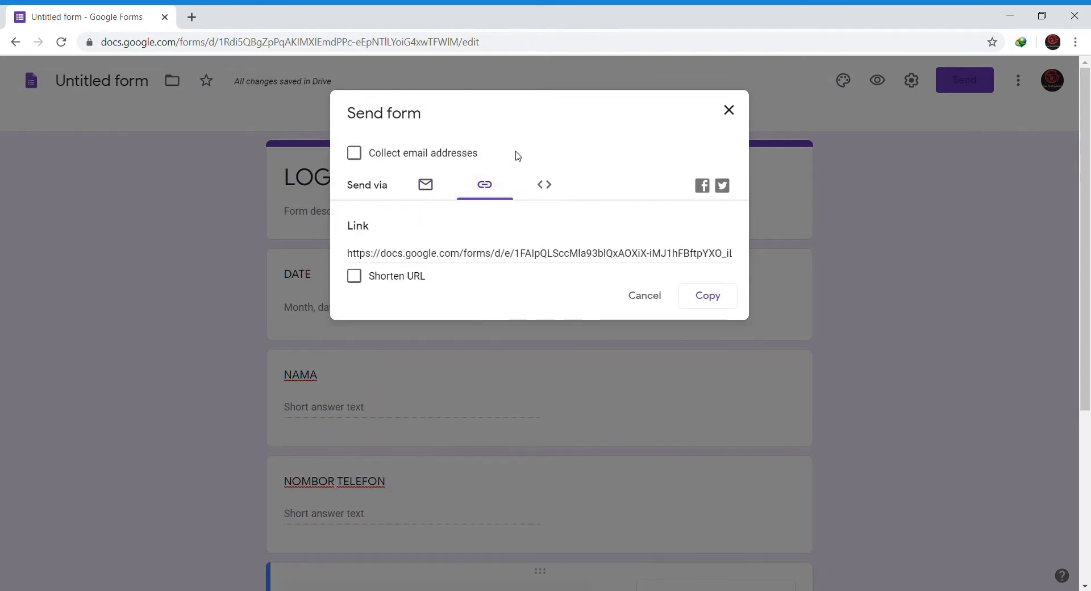
click(547, 185)
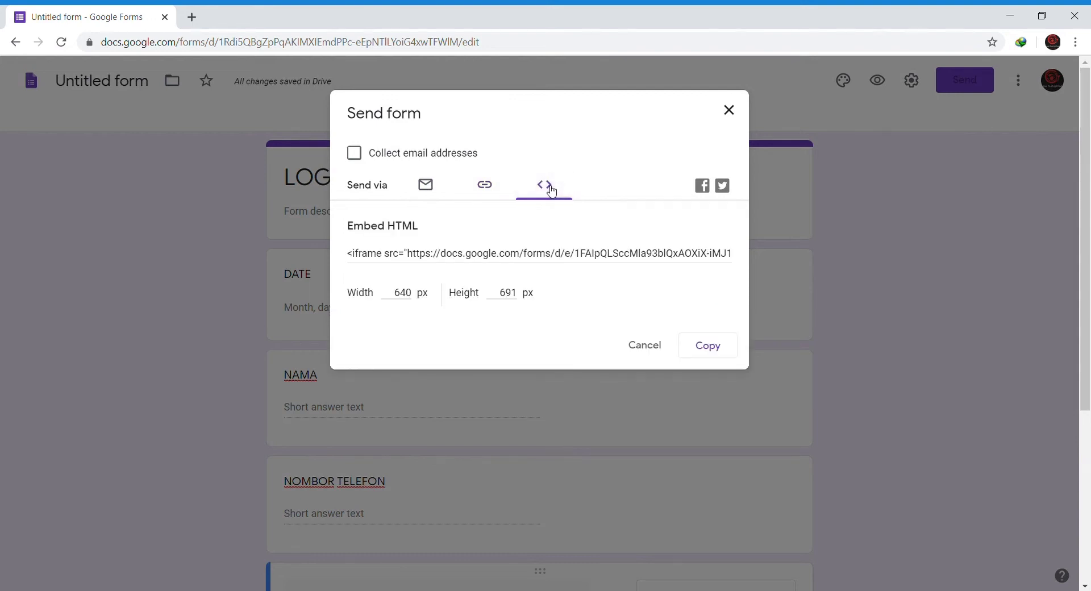
- Search the web for "qr monkey" in a new browser tab and open the QRCode Monkey generator at its URL content field
key(ctrl+t)
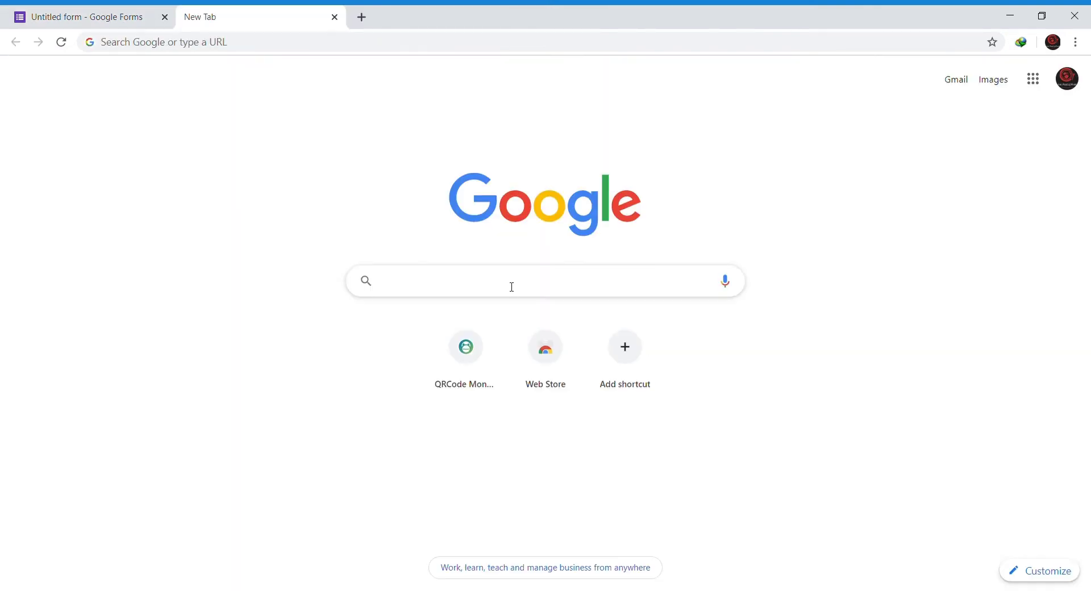
text(QR)
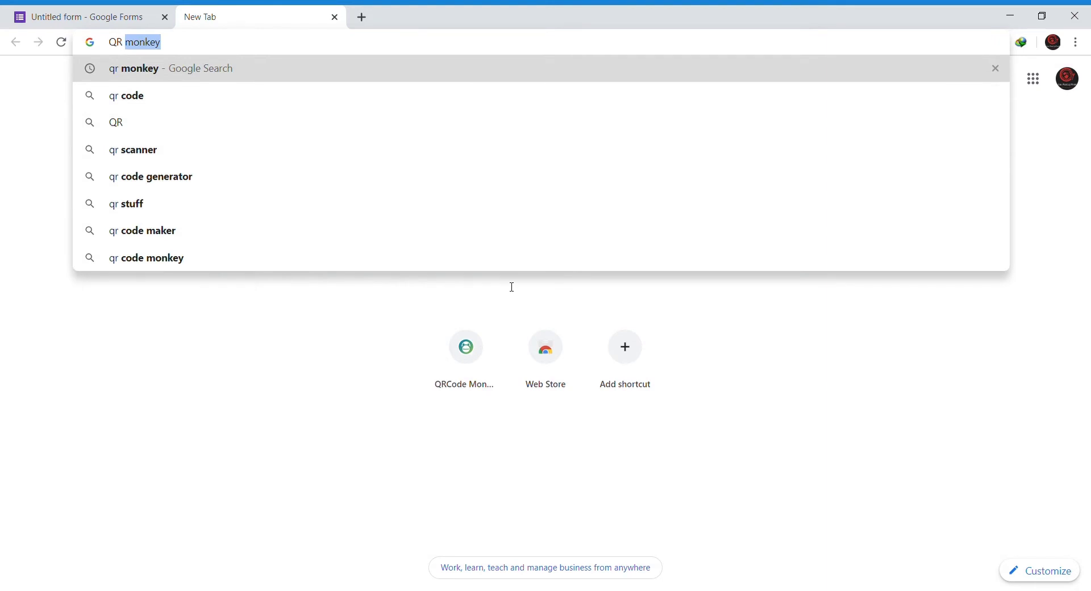
click(431, 77)
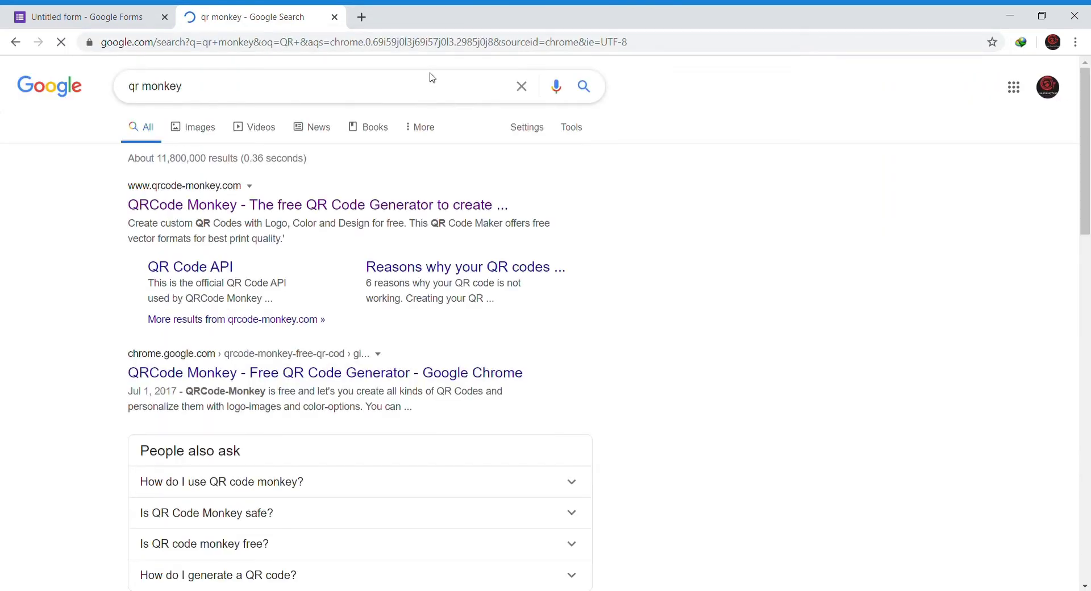
click(436, 211)
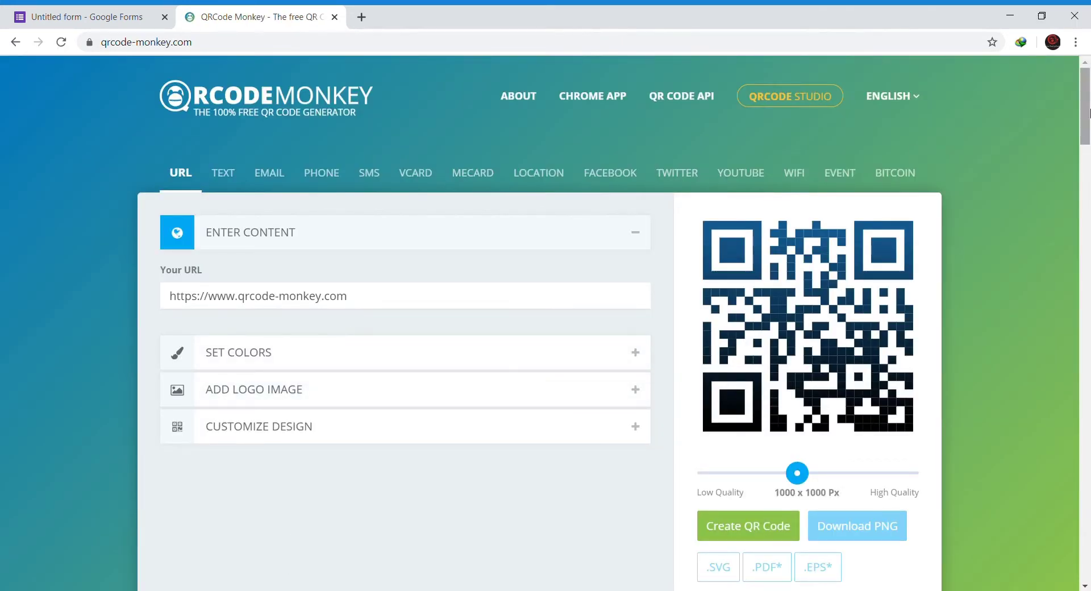
mouse_move(1086, 99)
mouse_down()
mouse_move(1086, 123)
mouse_move(1086, 108)
mouse_up()
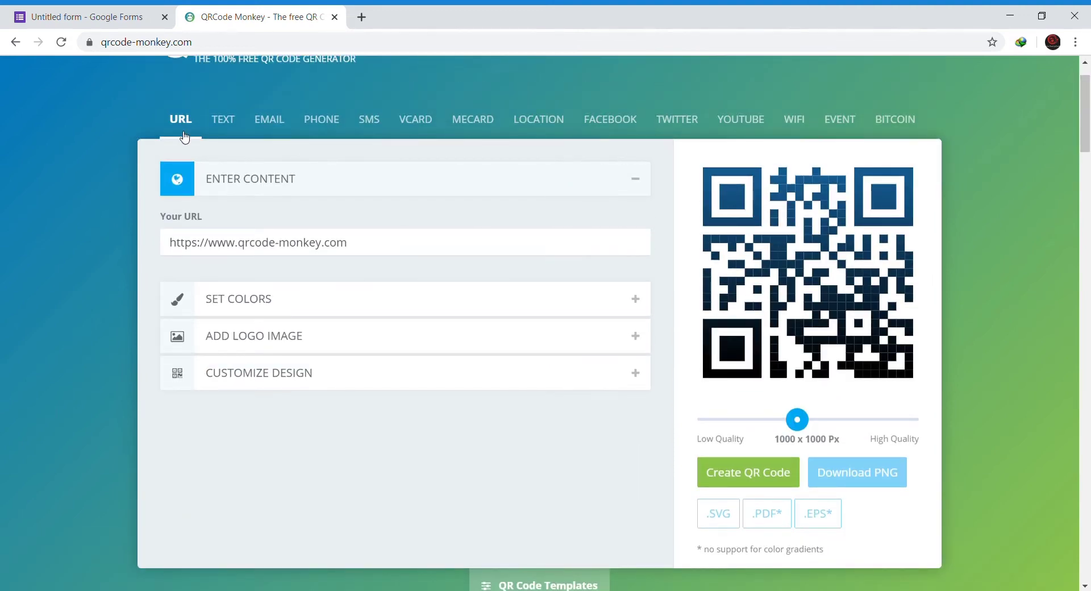
click(261, 244)
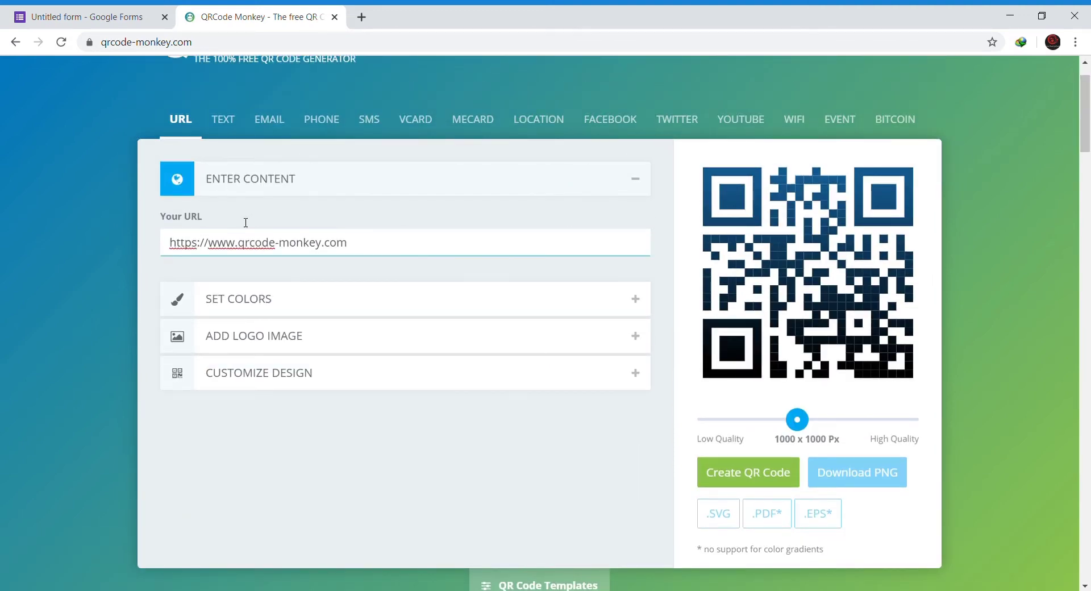
- Switch back to the Google Forms tab, shorten the form's share link and copy it
click(117, 15)
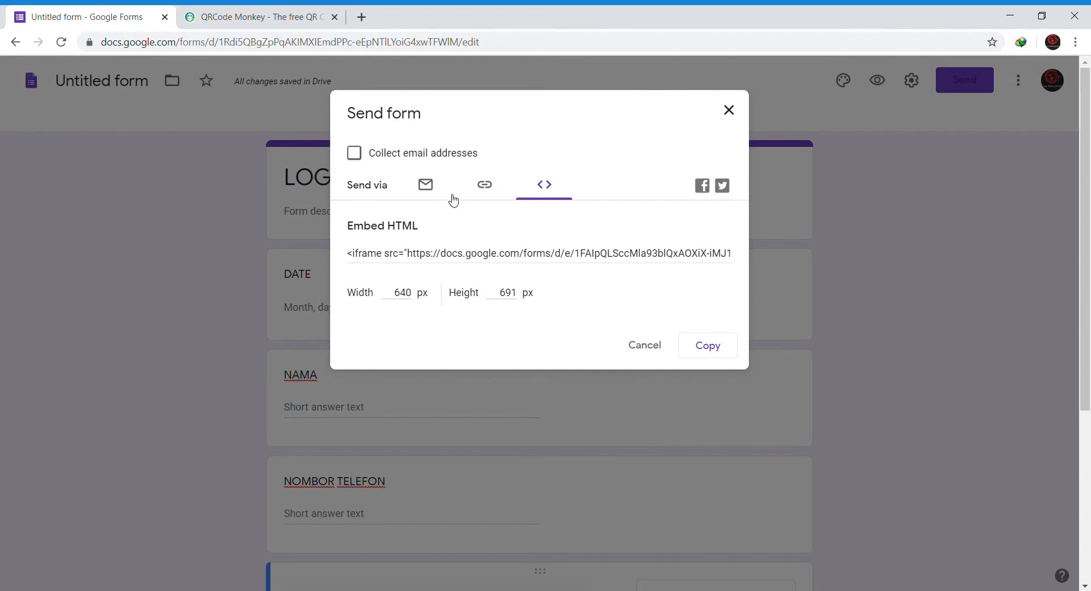
click(484, 185)
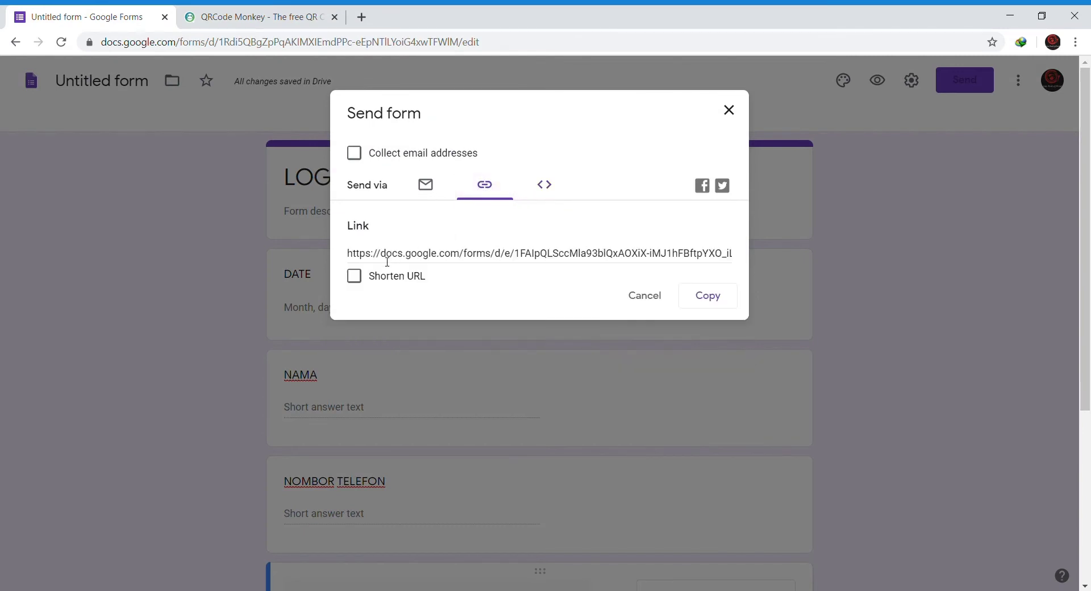
click(354, 276)
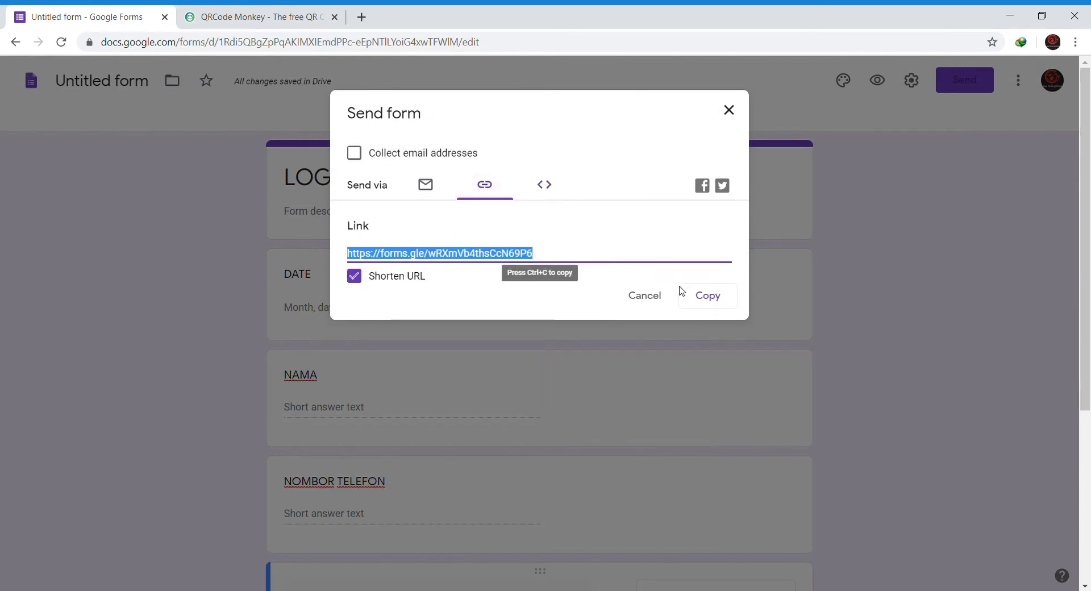
click(710, 302)
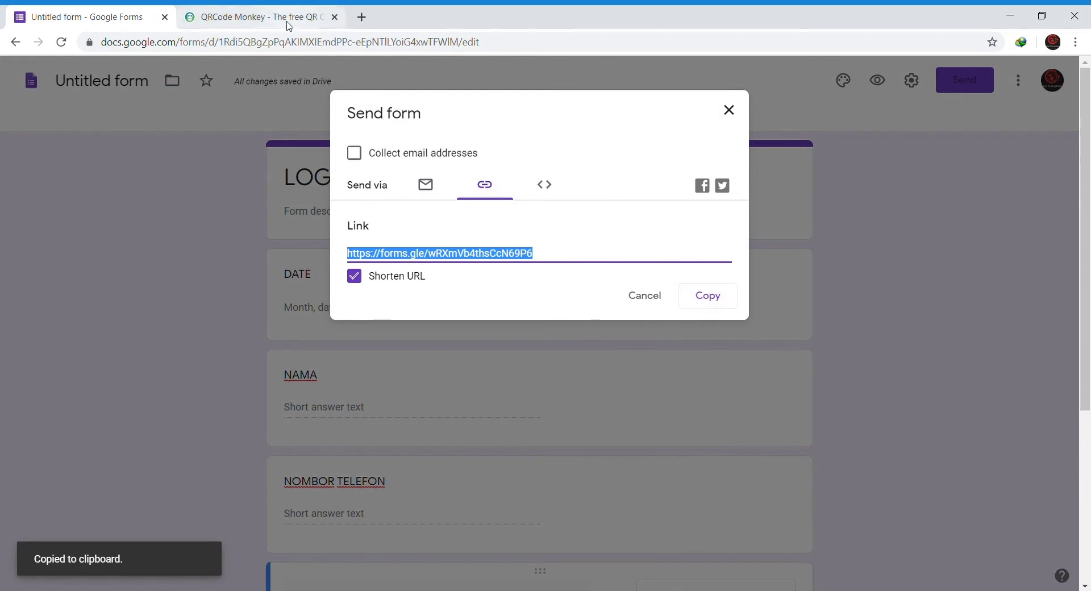
- Switch to the QRCode Monkey tab and replace the sample URL with the copied short form link
click(291, 23)
drag(347, 242, 141, 243)
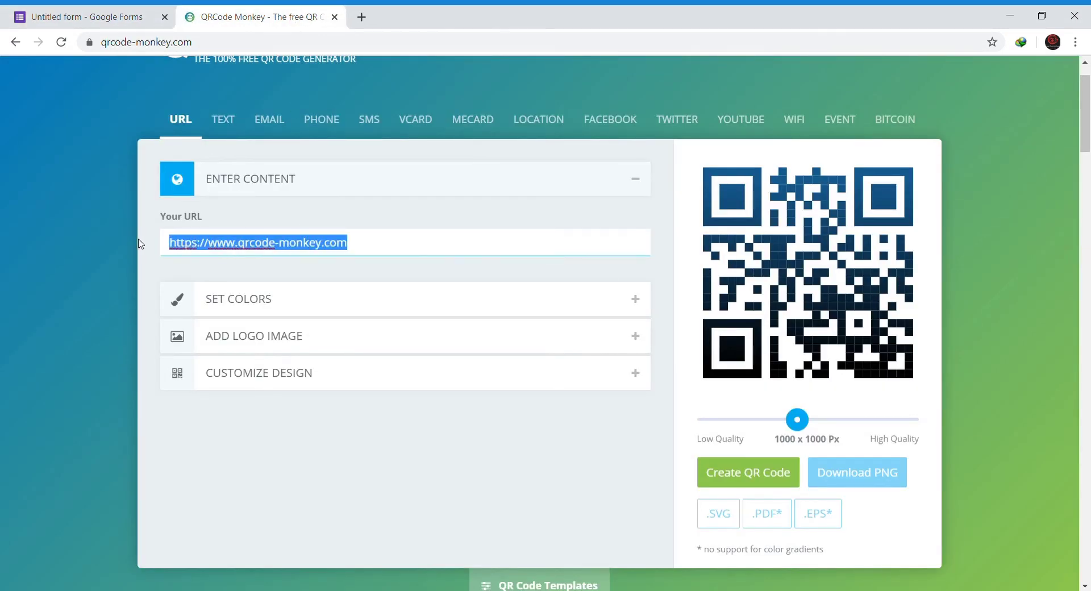
key(ctrl+v)
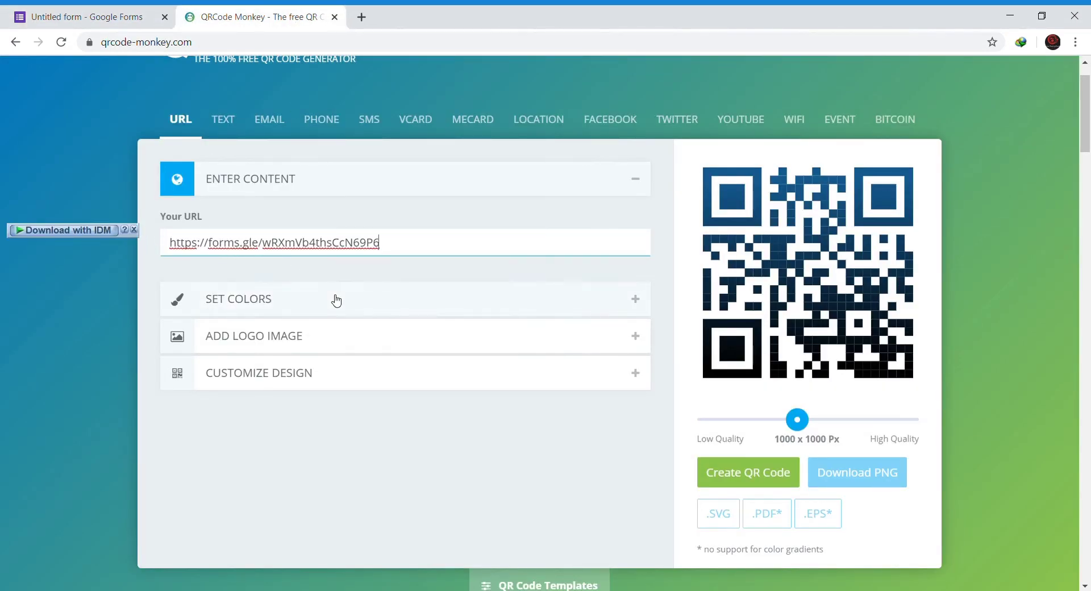
- Look through the QR code's color settings and logo image options
click(637, 303)
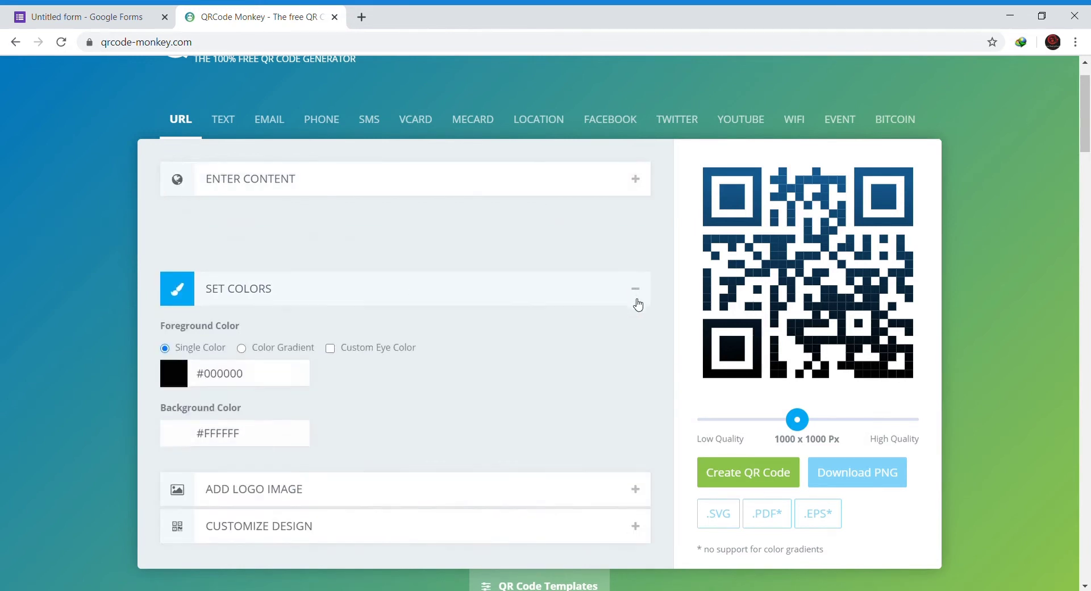
click(643, 230)
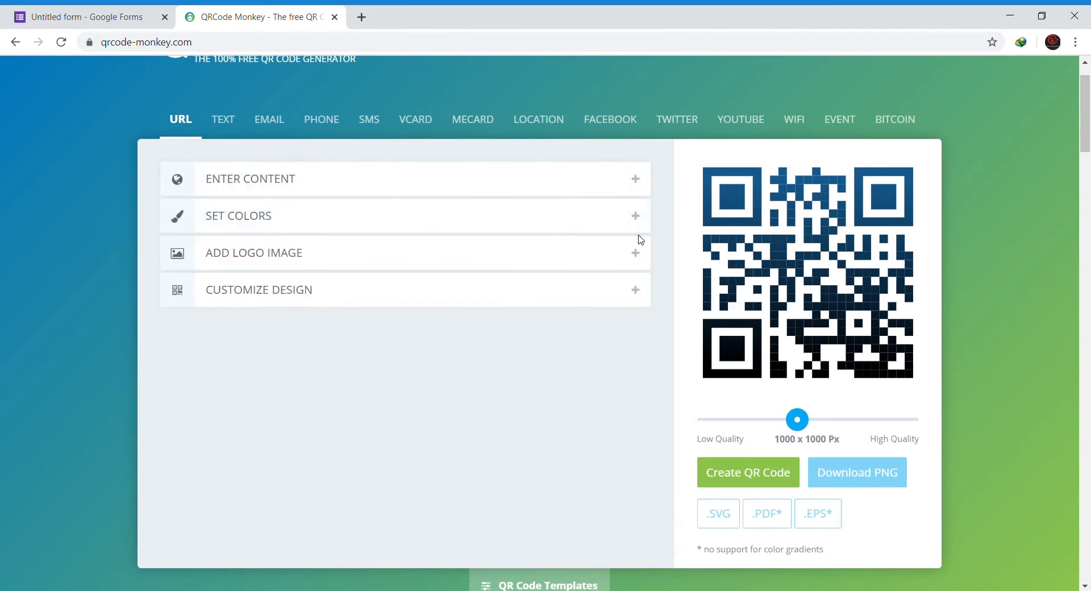
click(641, 254)
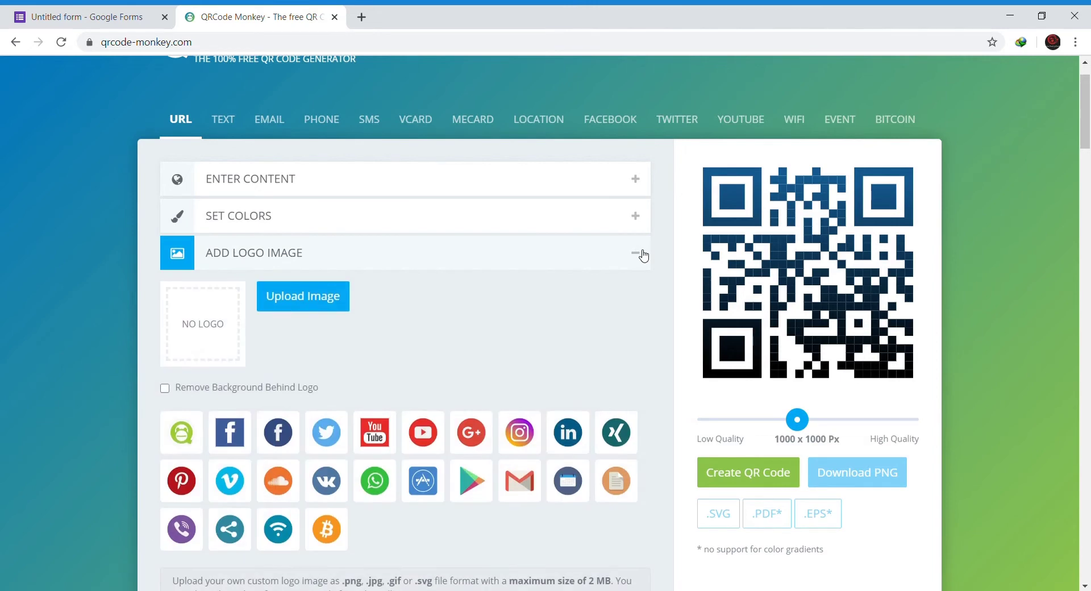
click(643, 255)
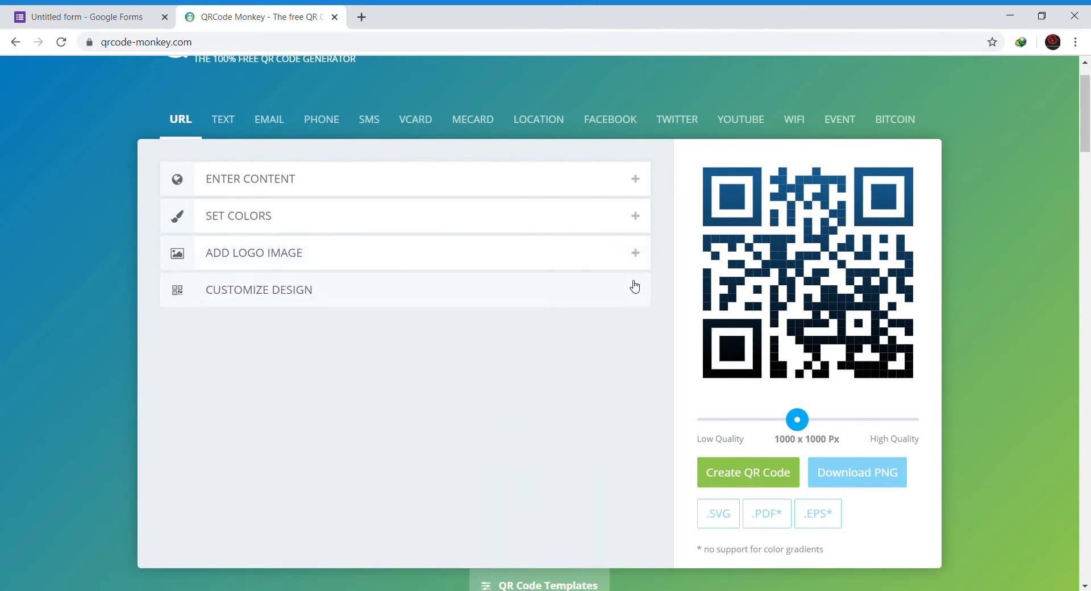
- Try a circular eye frame shape in the QR code's design options and restore the square frame
click(633, 286)
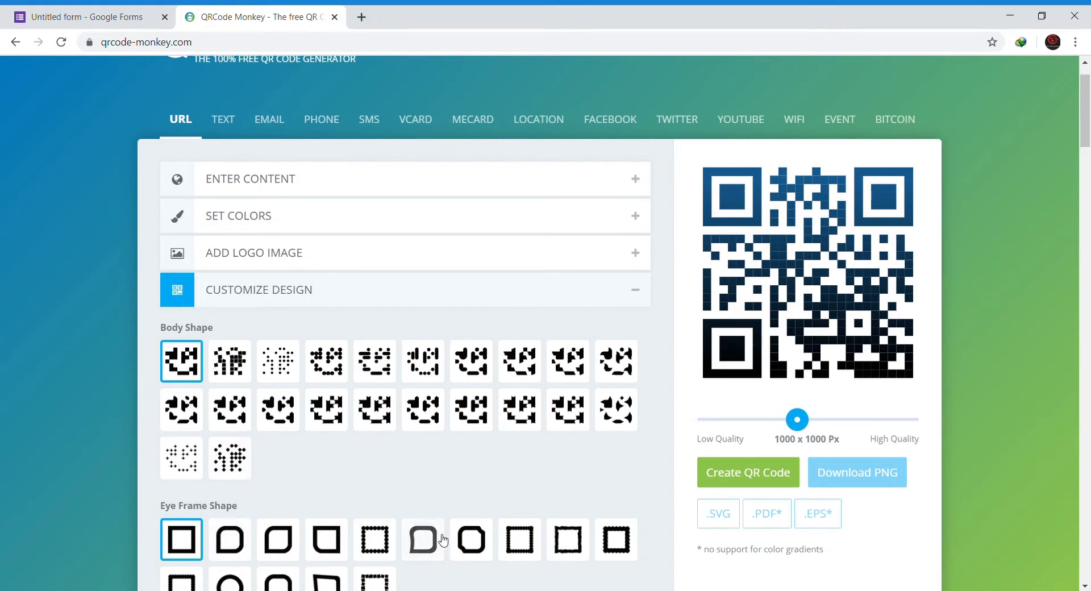
click(231, 585)
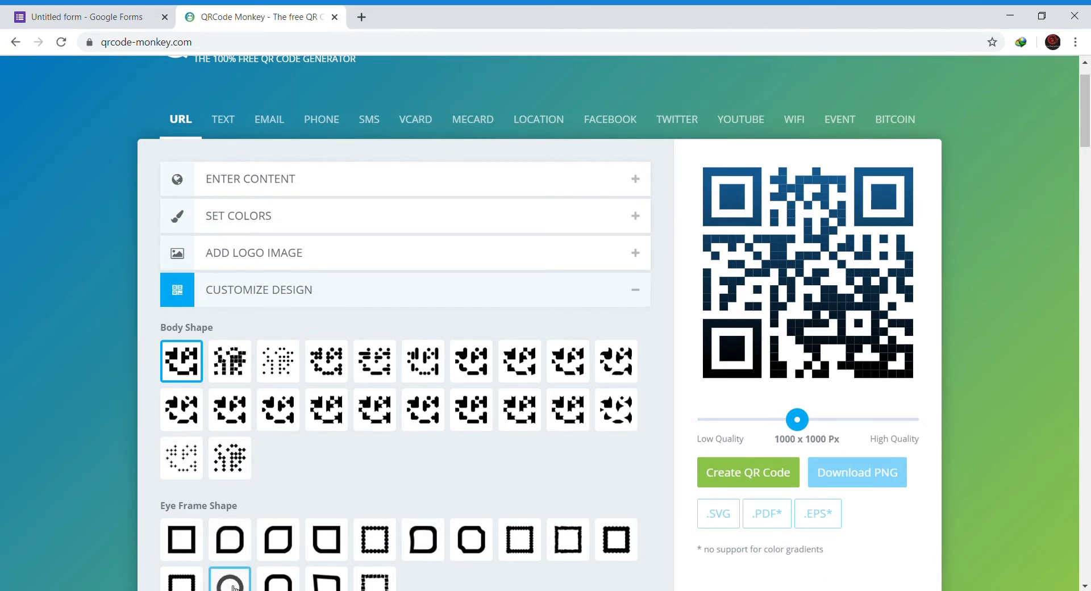
scroll(309, 455, down, 4)
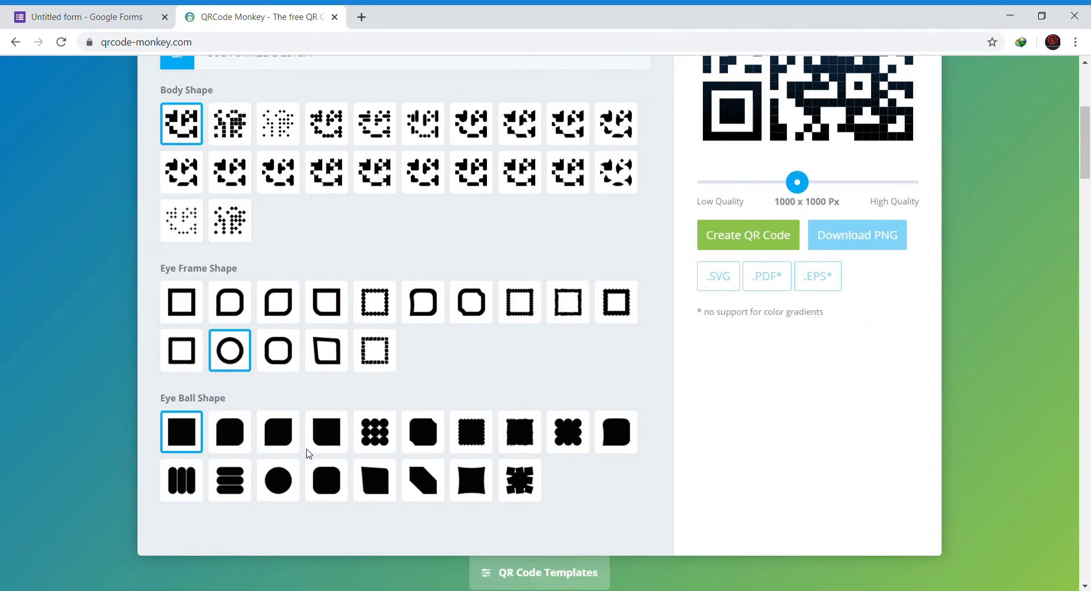
scroll(311, 455, up, 4)
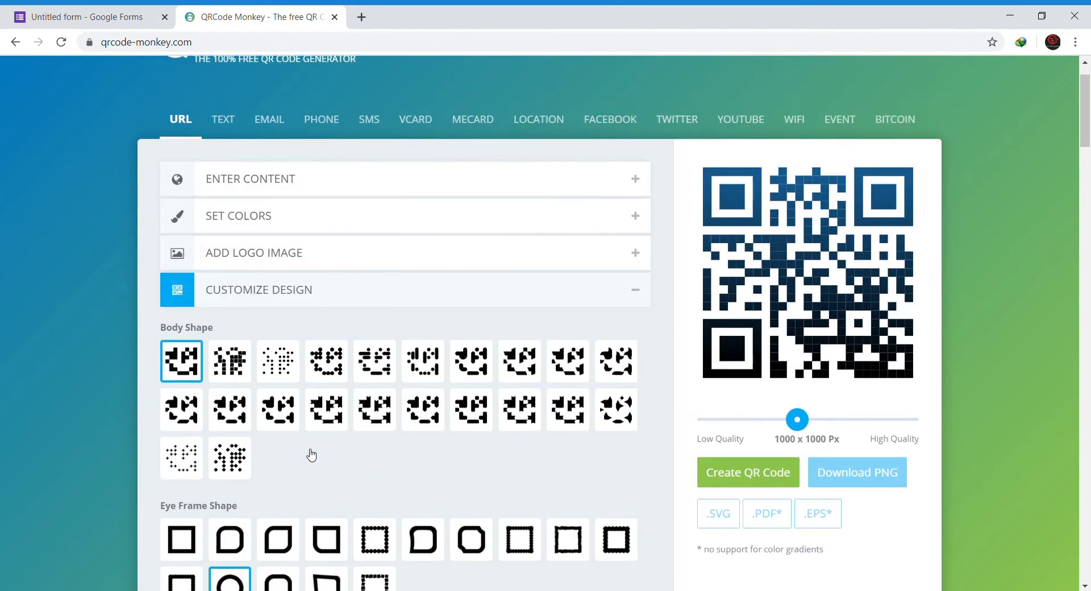
click(196, 542)
click(639, 298)
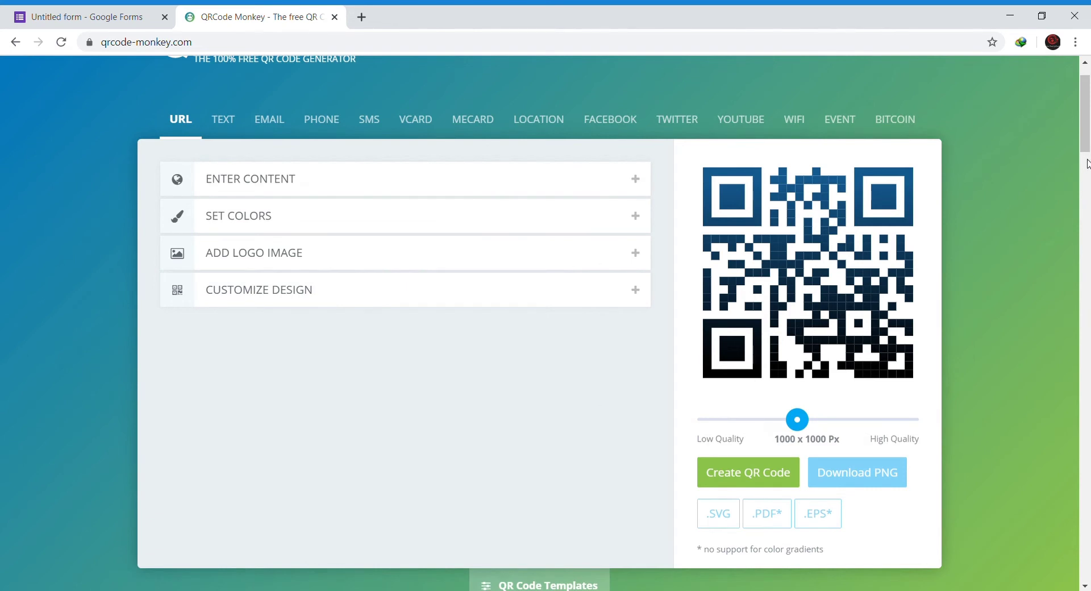
- Create the QR code for the form link at 1000 x 1000 px and download it as a PNG
scroll(1086, 164, down, 1)
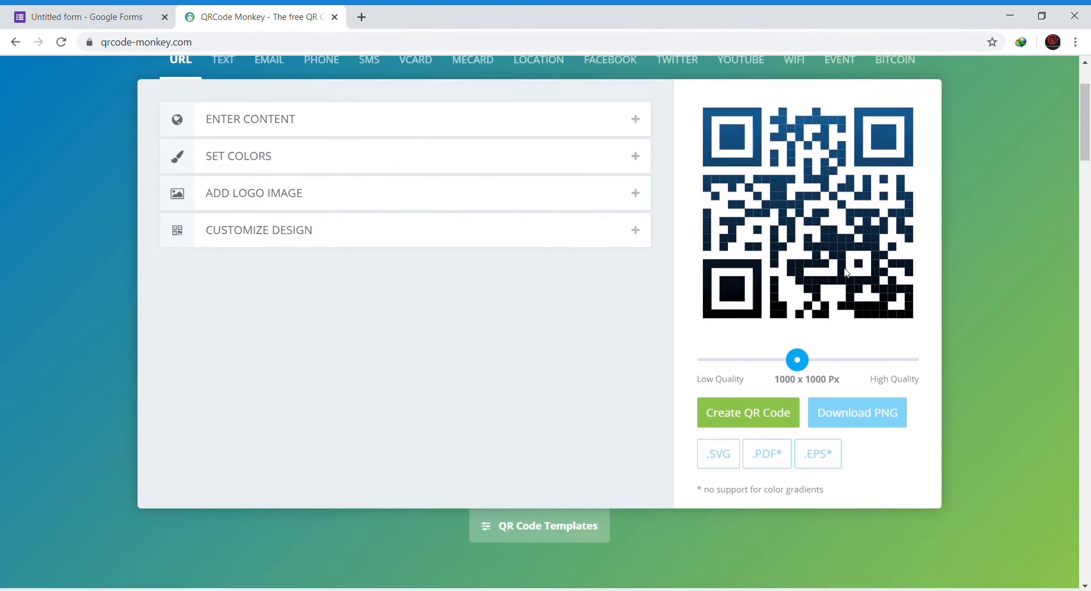
click(772, 418)
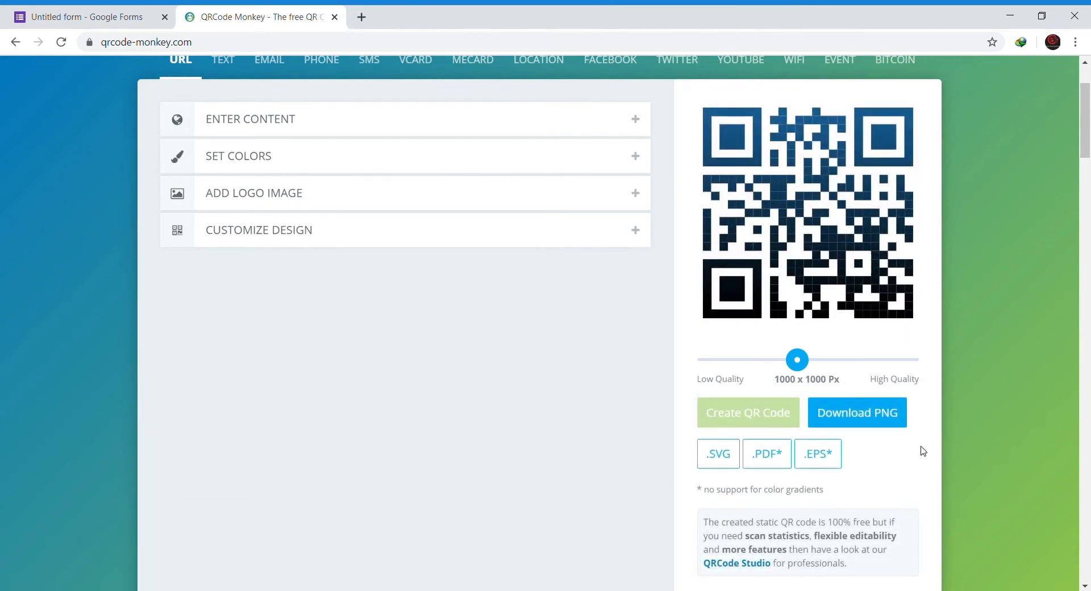
click(767, 453)
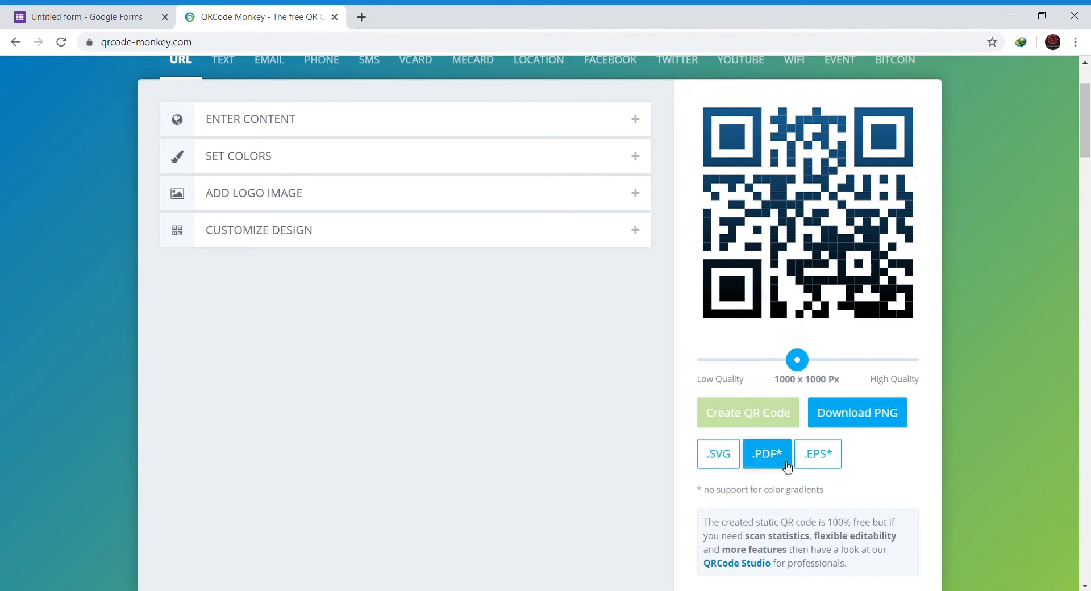
click(884, 427)
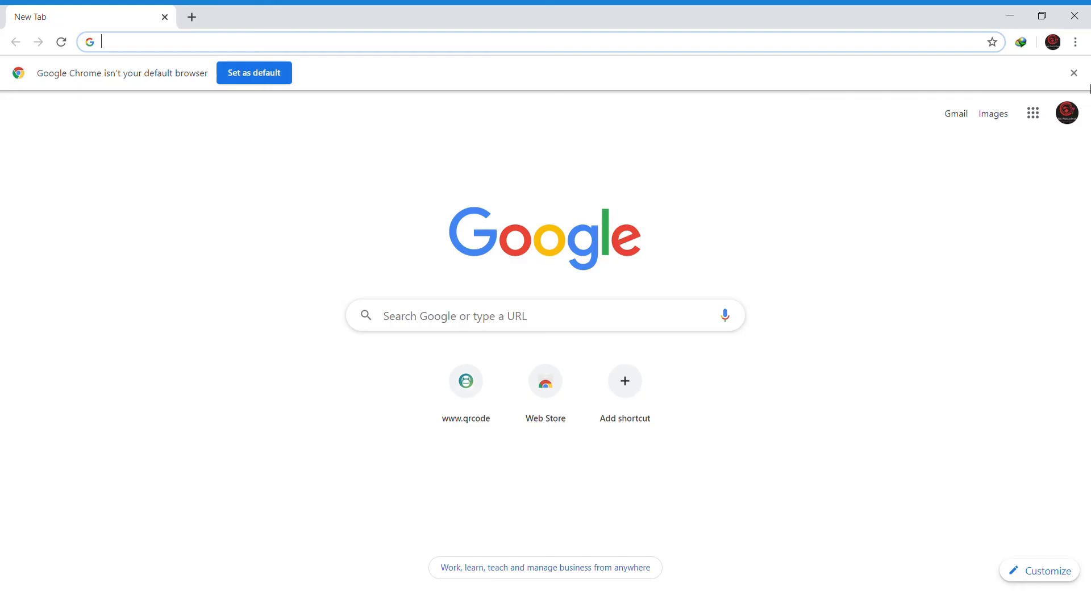
- Search the web for "google form", open Google Forms and go to its home page with the recent forms
click(544, 320)
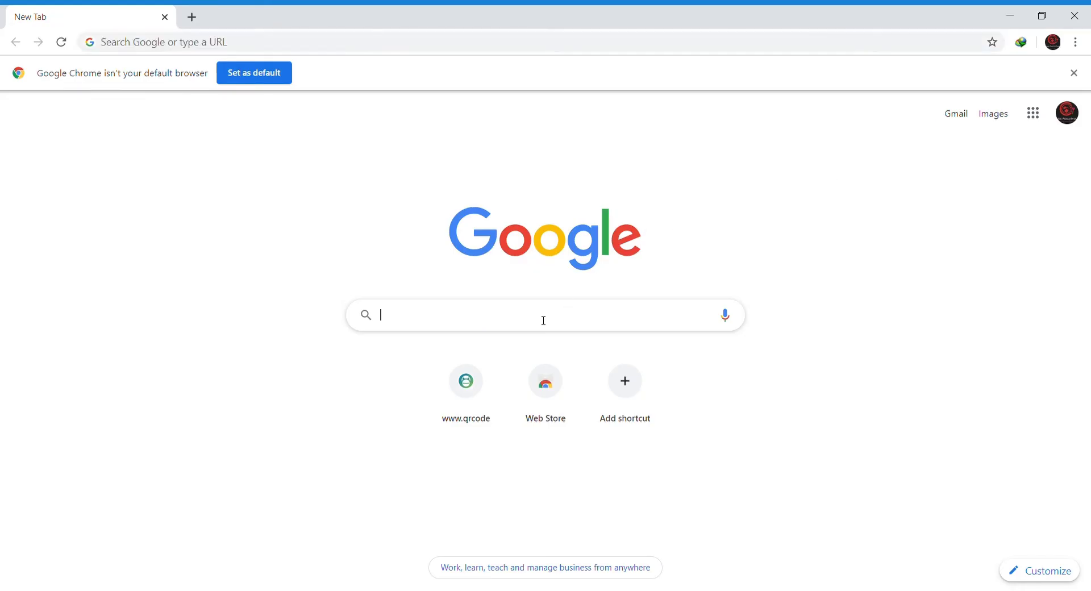
text(goo)
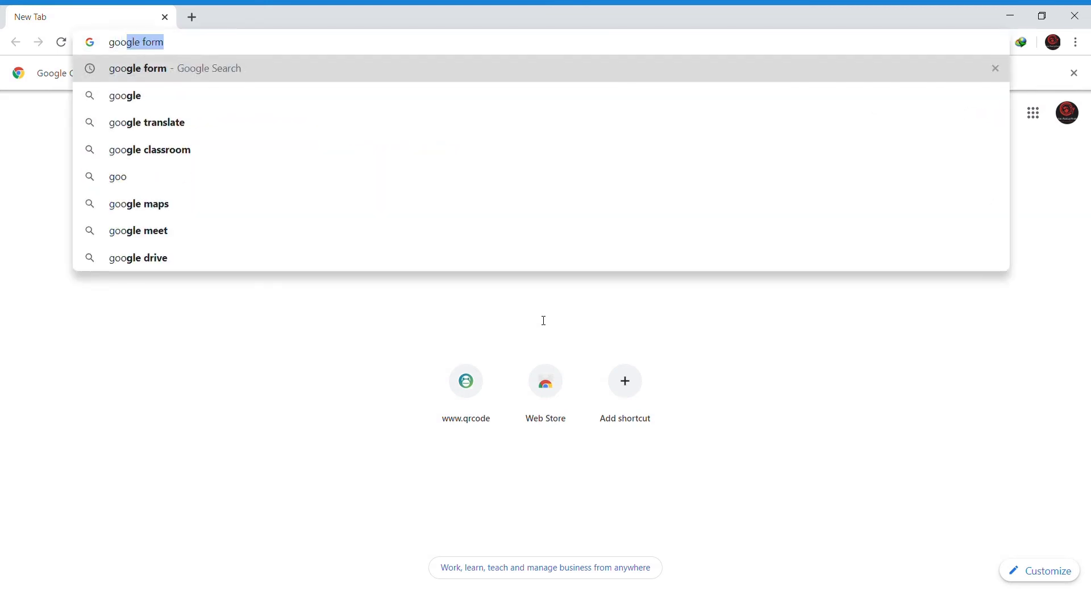
click(488, 78)
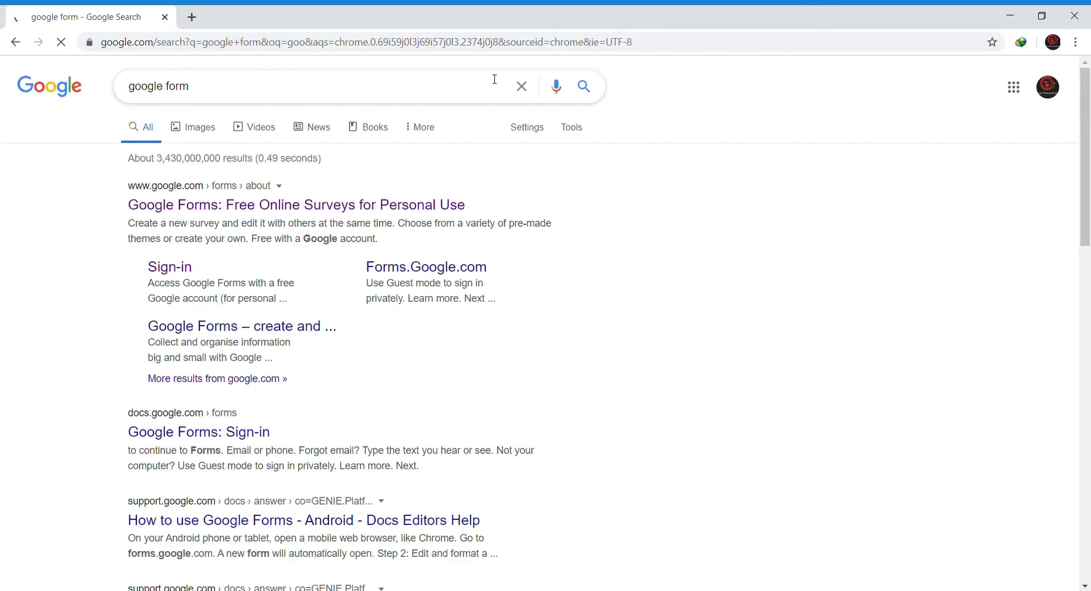
click(376, 208)
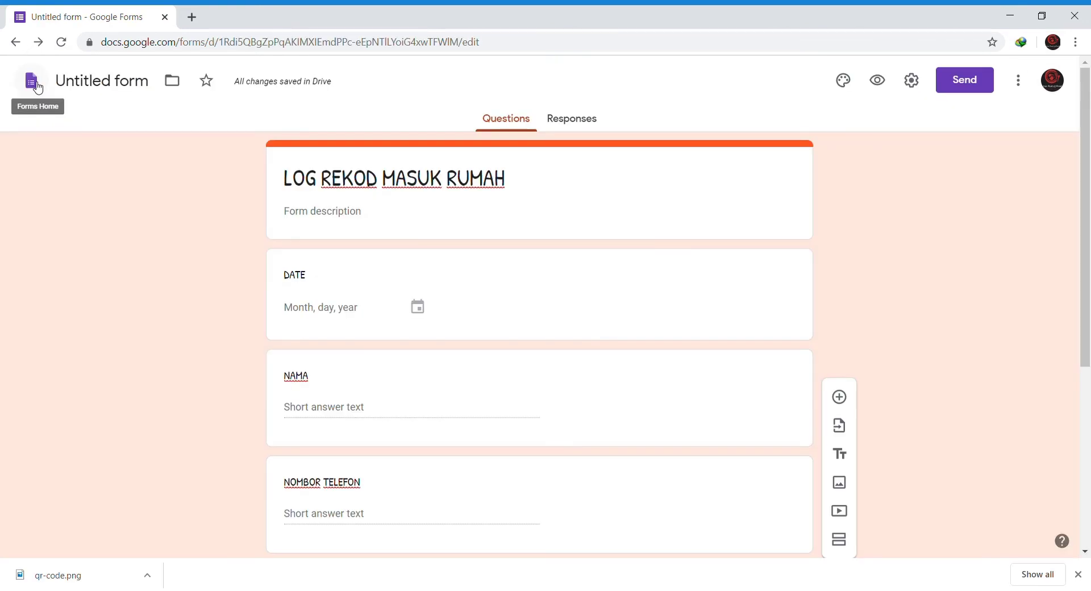
click(37, 85)
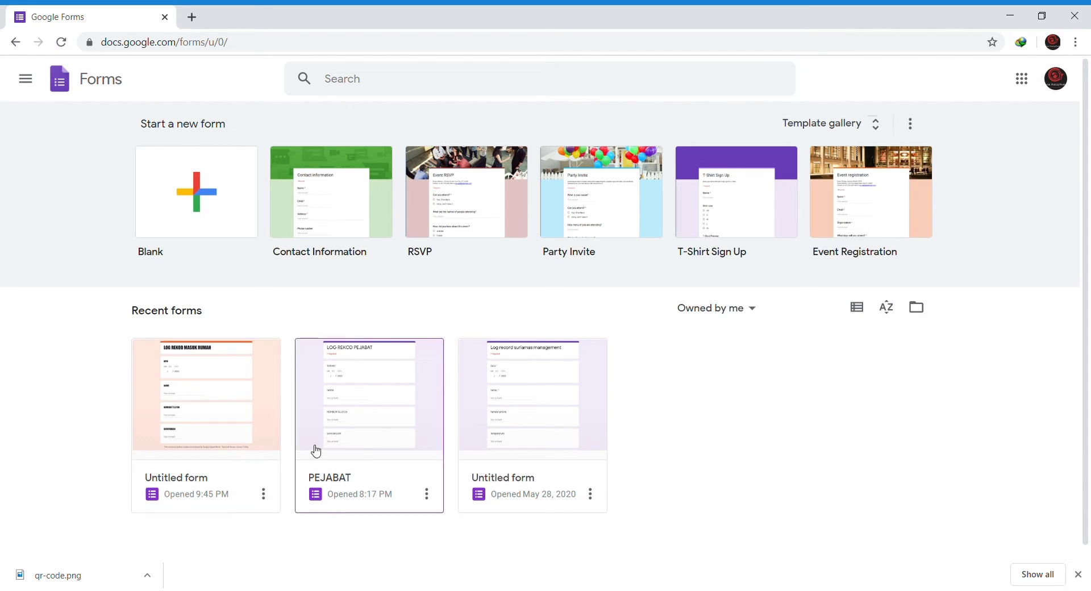
- Rename the untitled form headed LOG REKOD MASUK RUMAH as MASUK RUMAH
click(263, 495)
click(247, 408)
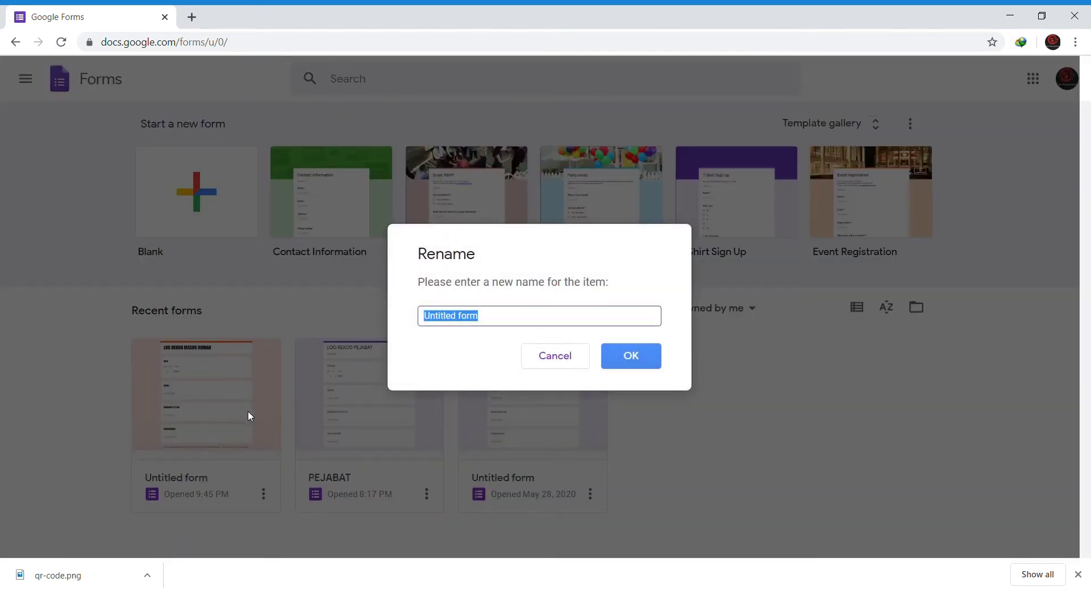
text(MASUK RUMAH)
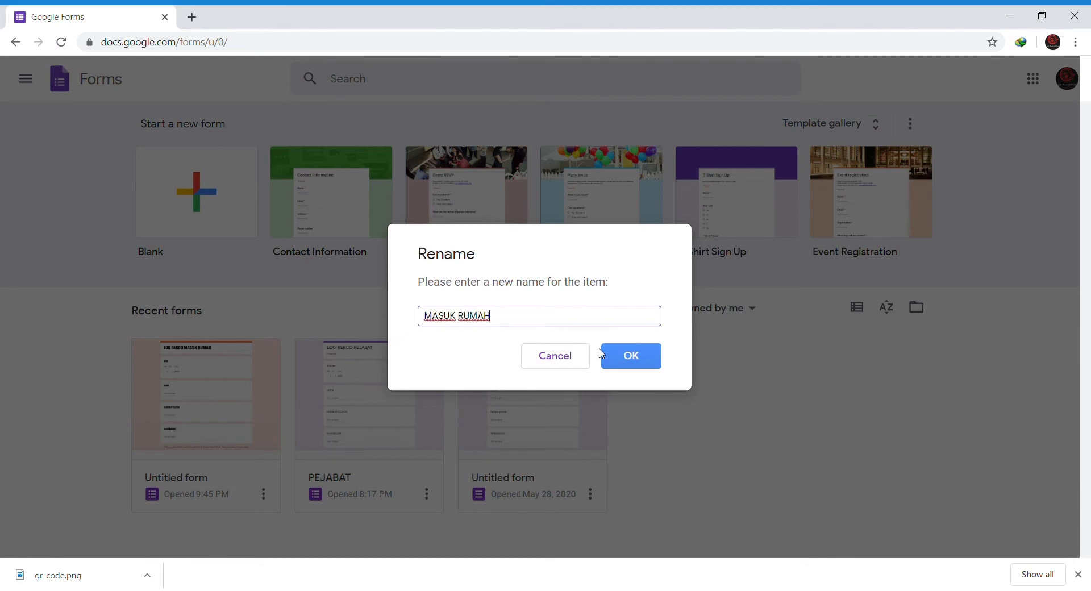
click(631, 356)
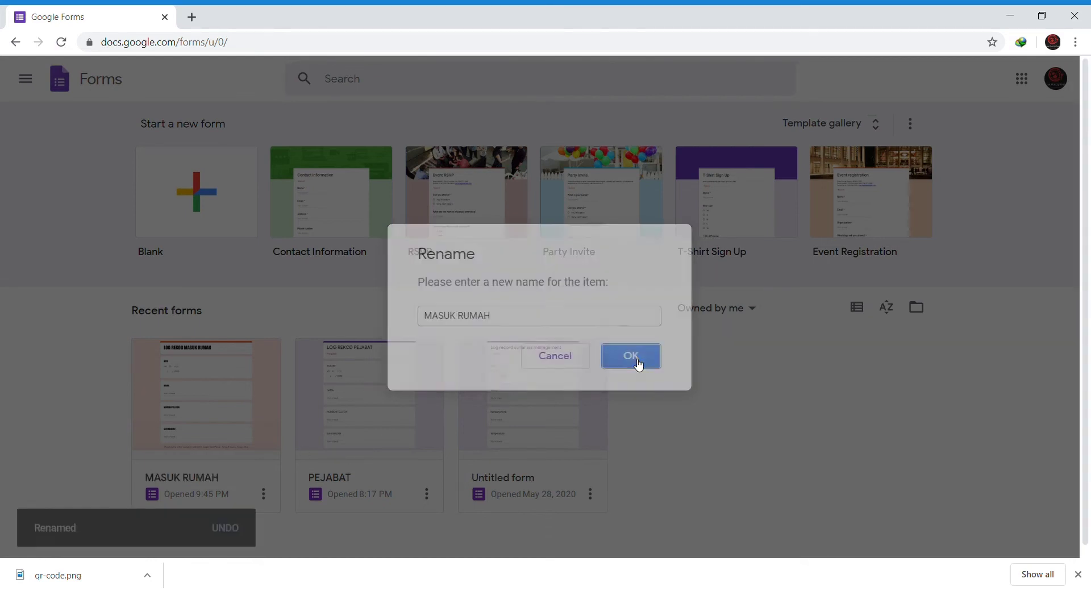
- Rename the untitled form headed "Log record suriamas management" as SURIAMAS
click(597, 498)
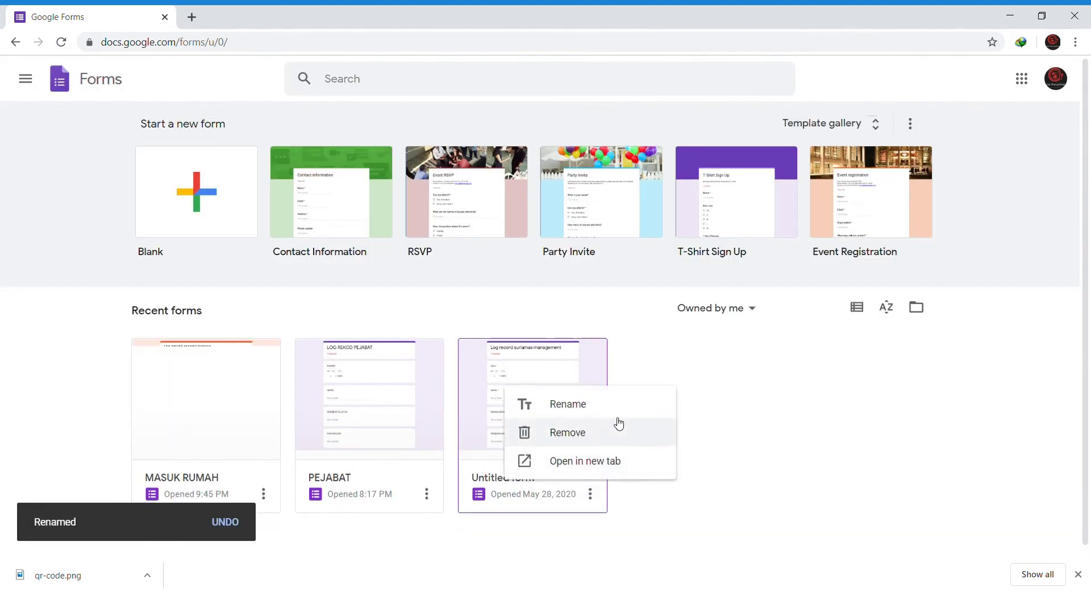
click(596, 406)
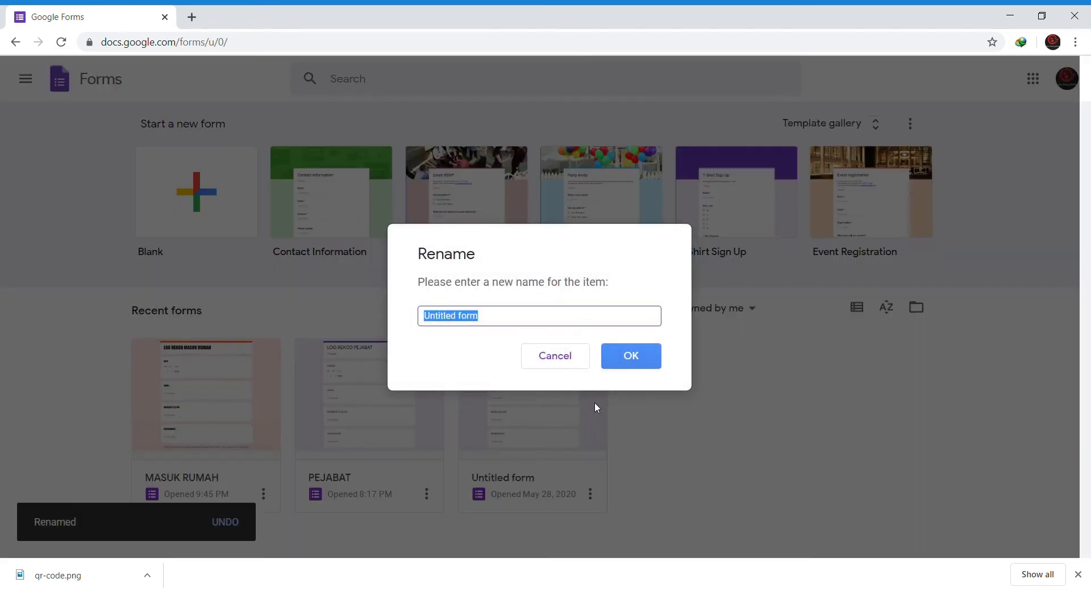
text(SURIAMAS)
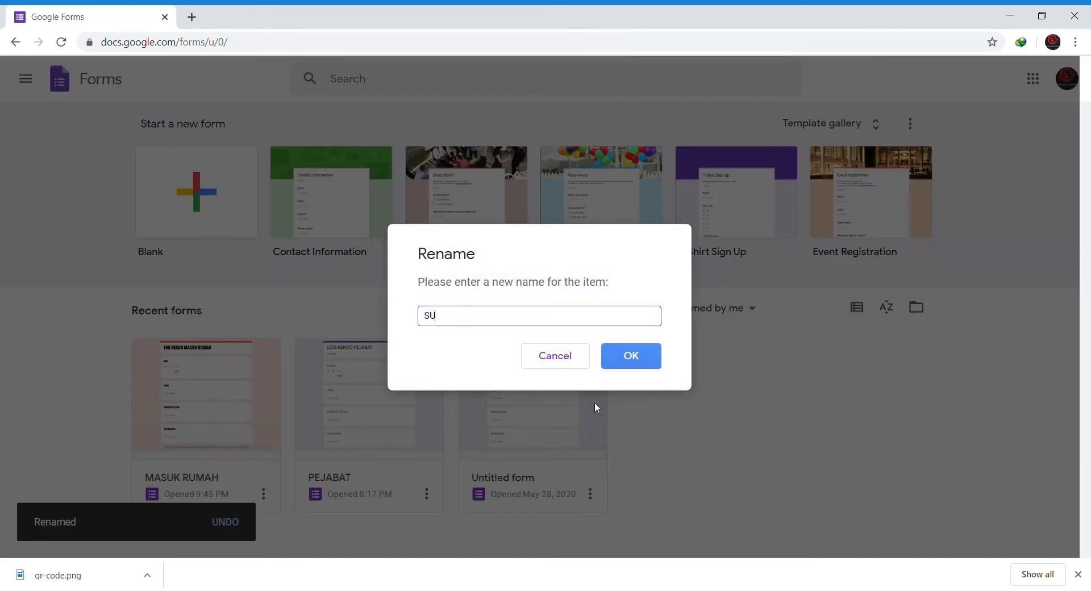
click(624, 362)
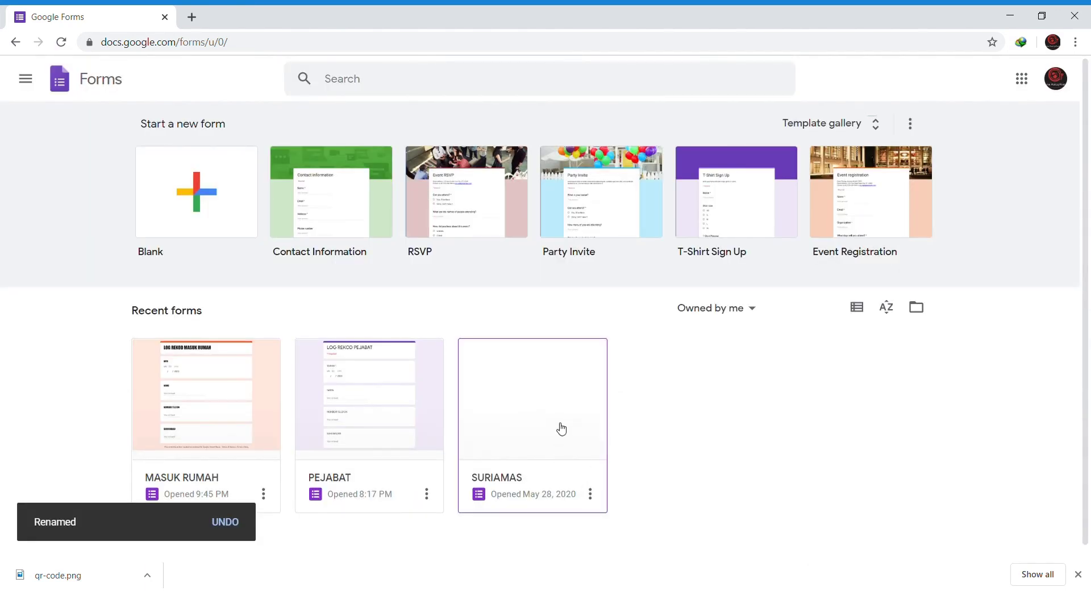
- Open the SURIAMAS form and look over its questions
key(F5)
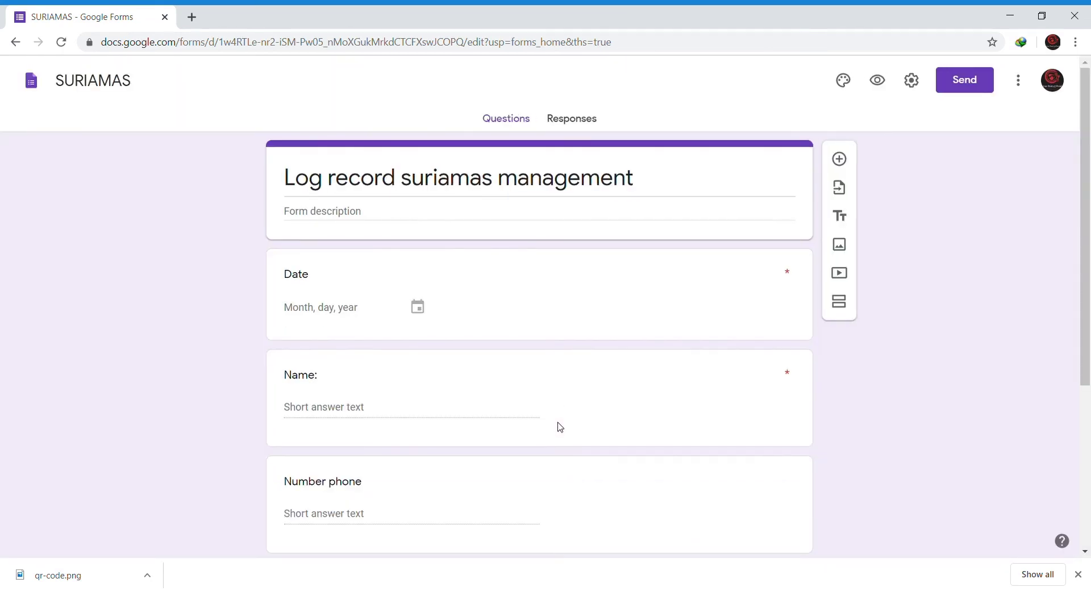
drag(1086, 150, 1080, 198)
scroll(1045, 200, up, 1)
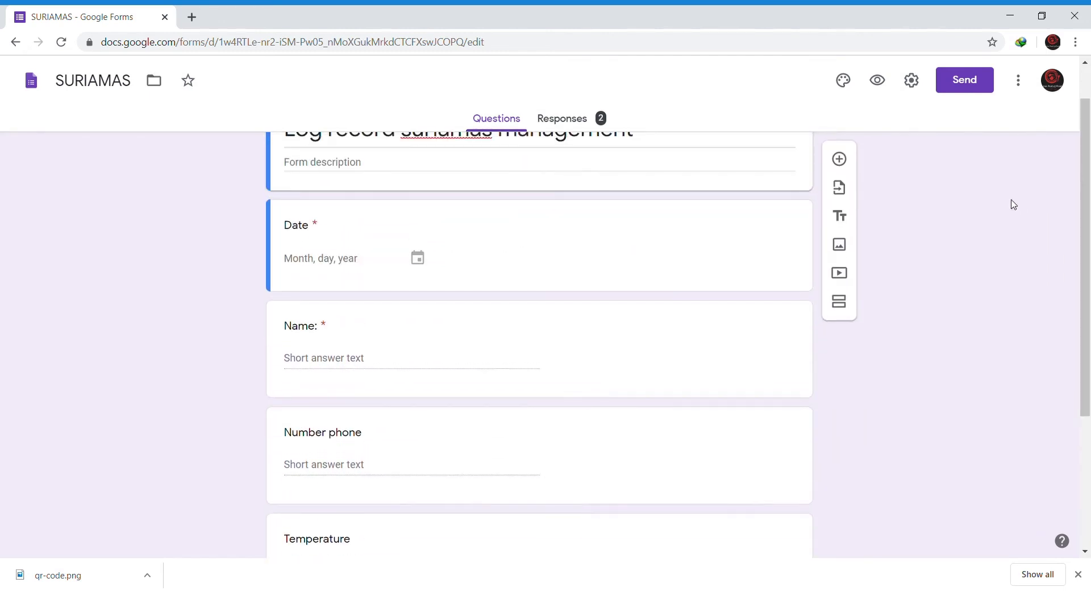
scroll(909, 205, up, 1)
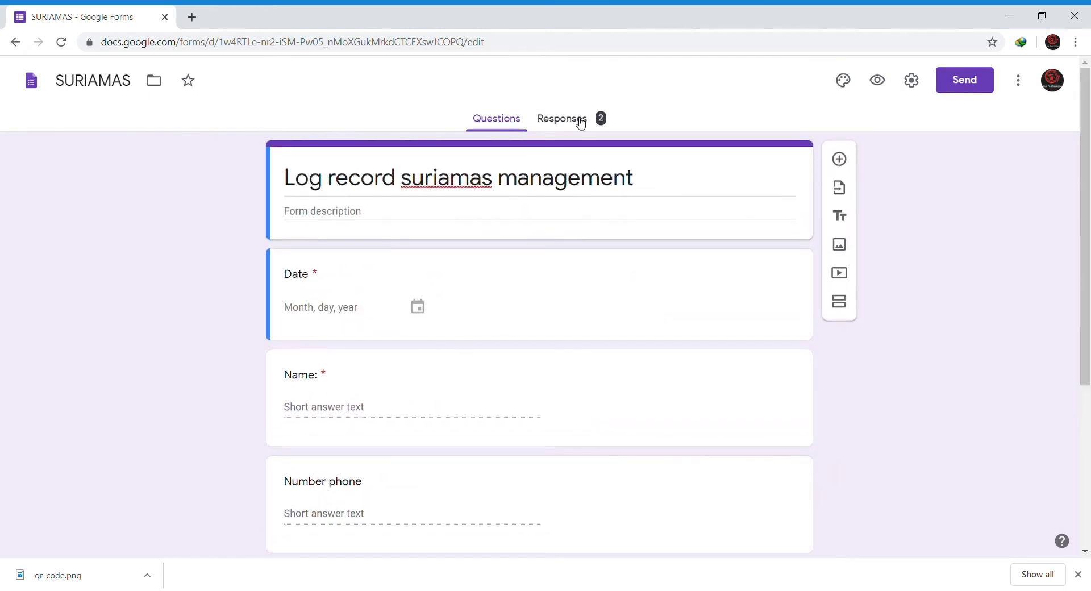
- Show the form's responses and examine the summary from the date through the unit number
click(583, 125)
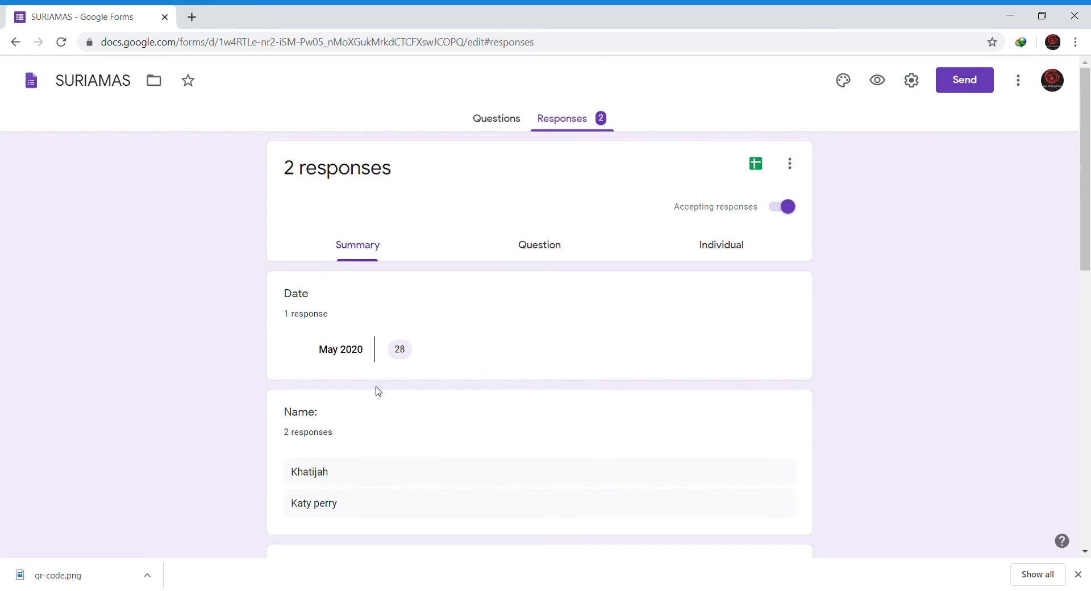
scroll(423, 359, down, 4)
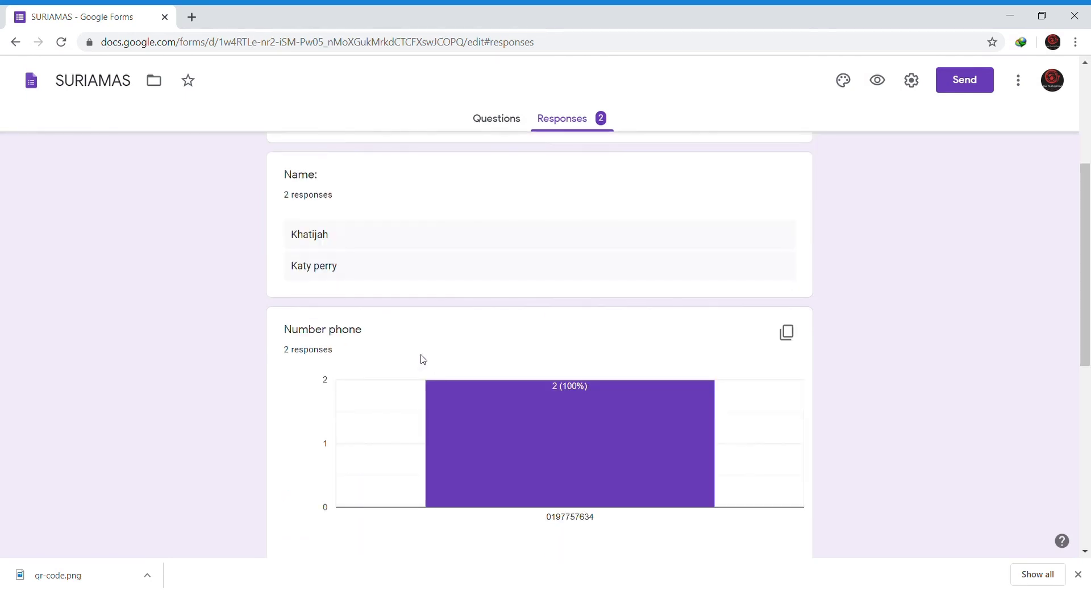
scroll(419, 362, up, 4)
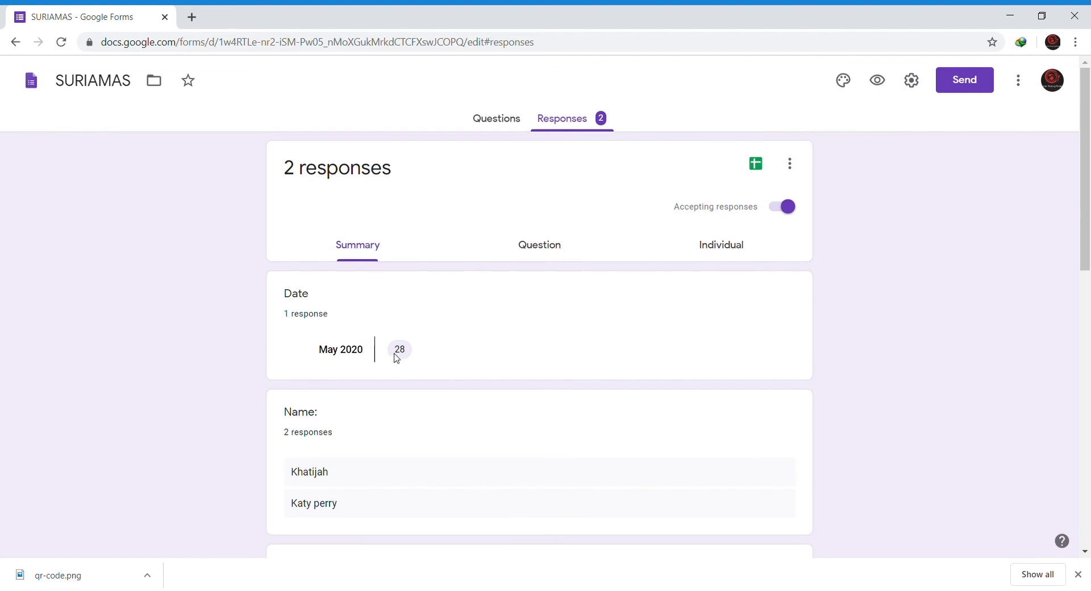
scroll(375, 406, down, 4)
scroll(330, 382, down, 6)
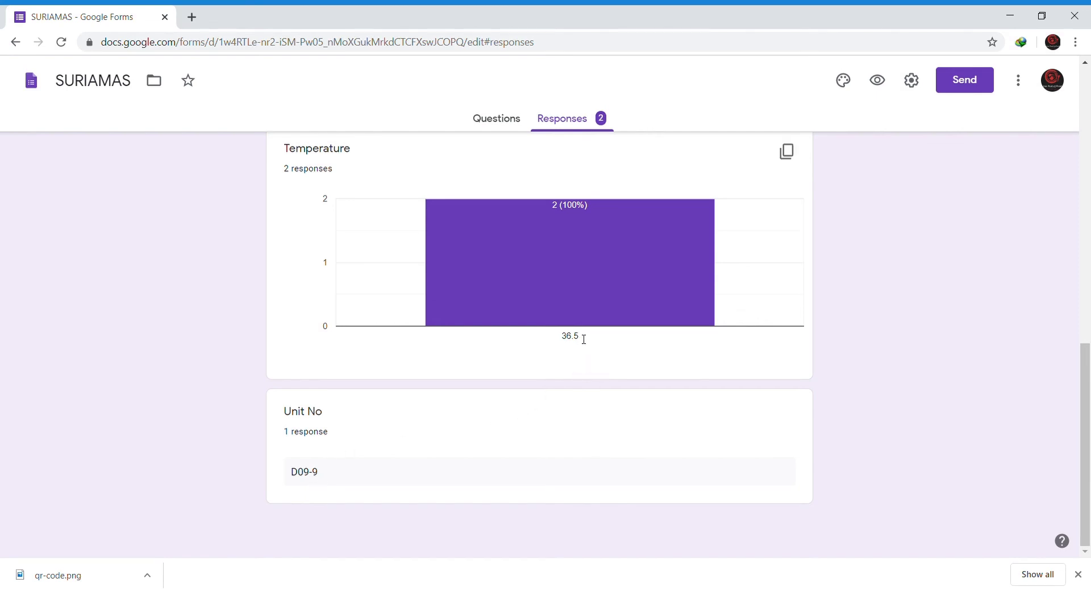
scroll(767, 310, up, 10)
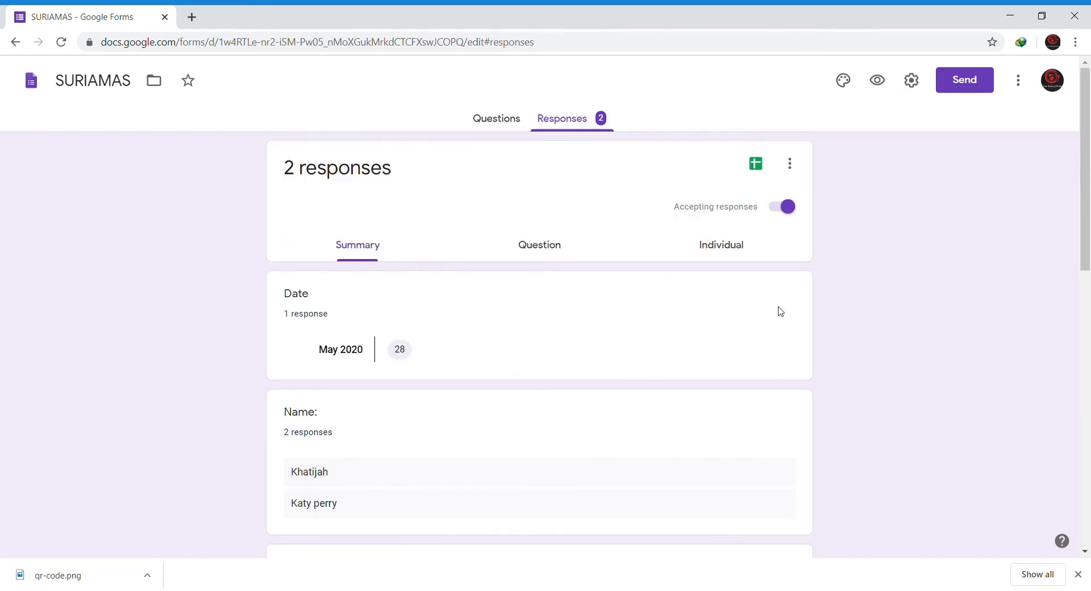
- Check the available response management options and review the summary charts of the submitted answers again
click(791, 171)
click(852, 297)
scroll(928, 301, down, 8)
scroll(931, 302, down, 4)
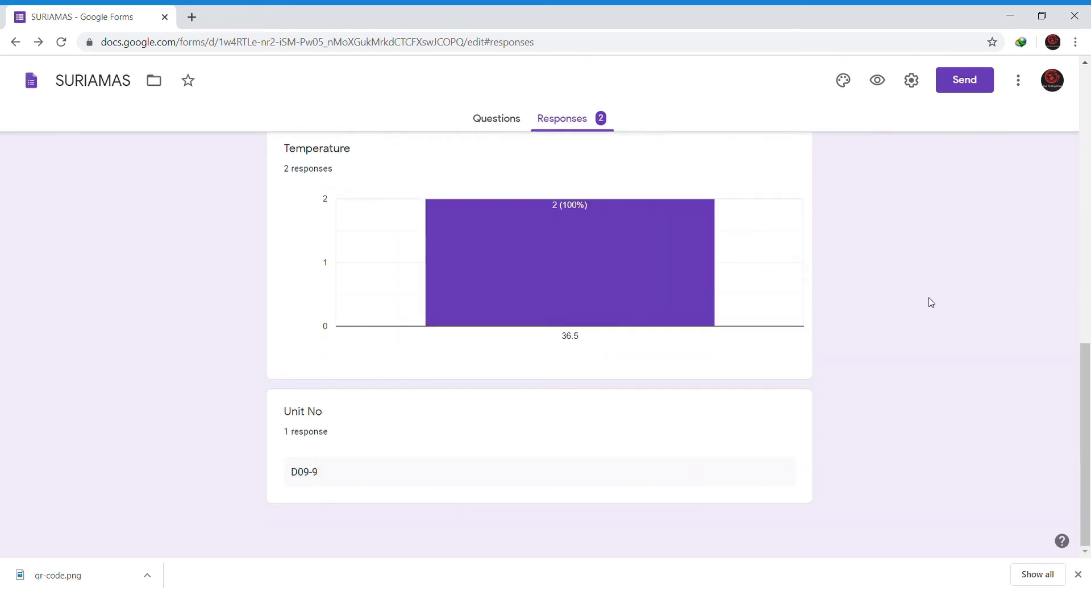
scroll(931, 302, up, 4)
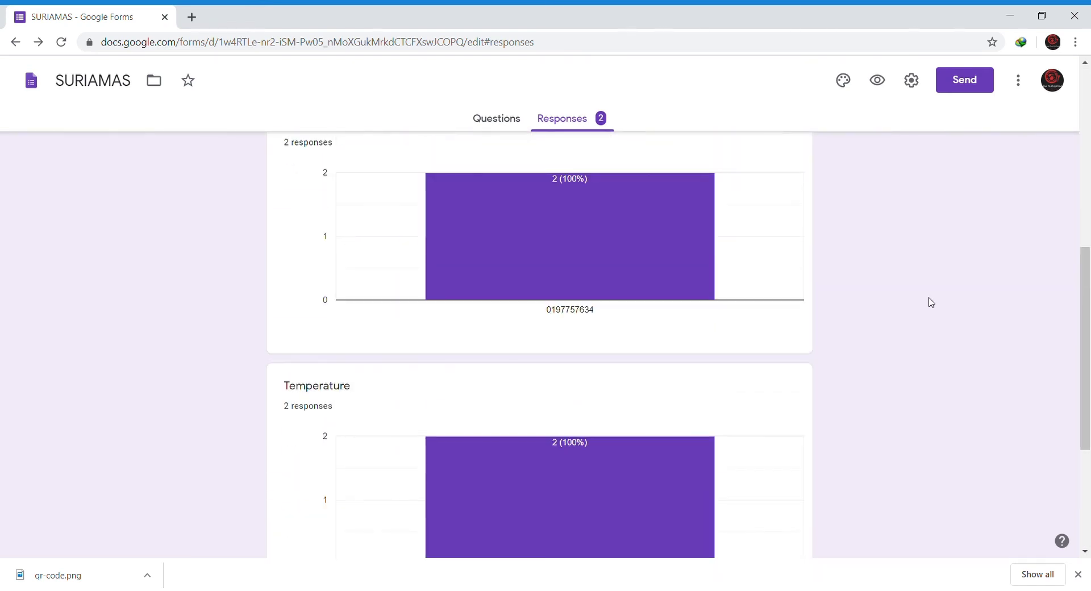
scroll(930, 302, up, 7)
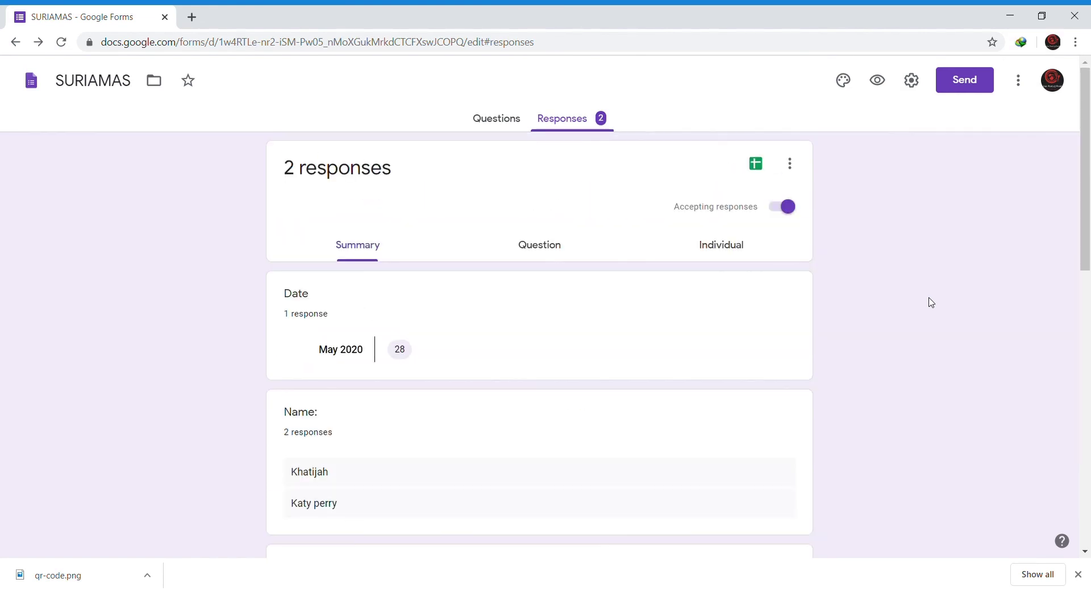
- Try the .csv download of the form's responses and check the destination options for sending them to a spreadsheet without creating one
click(790, 164)
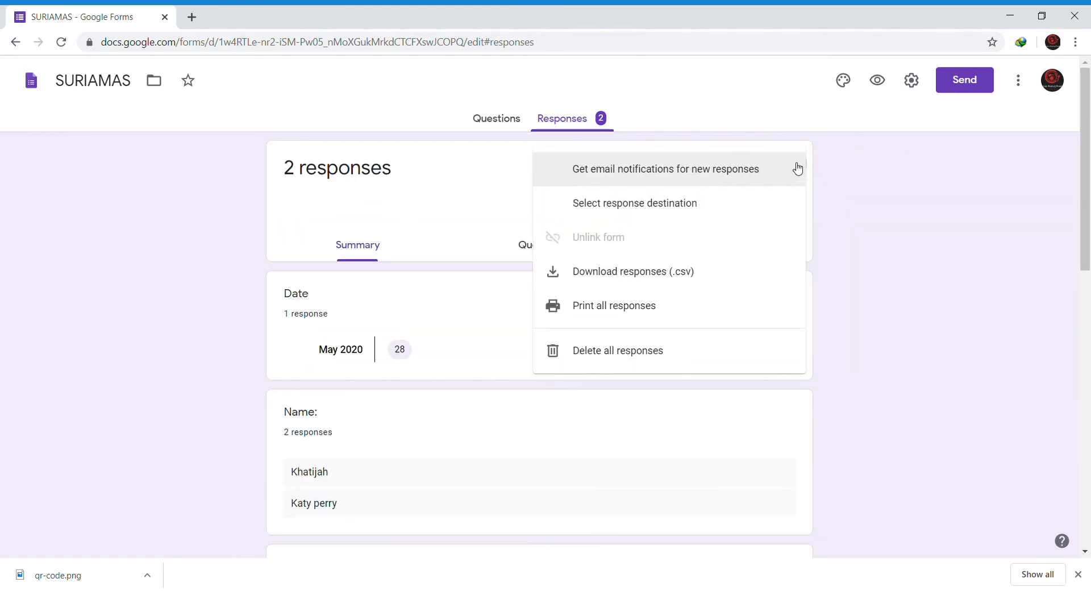
click(713, 280)
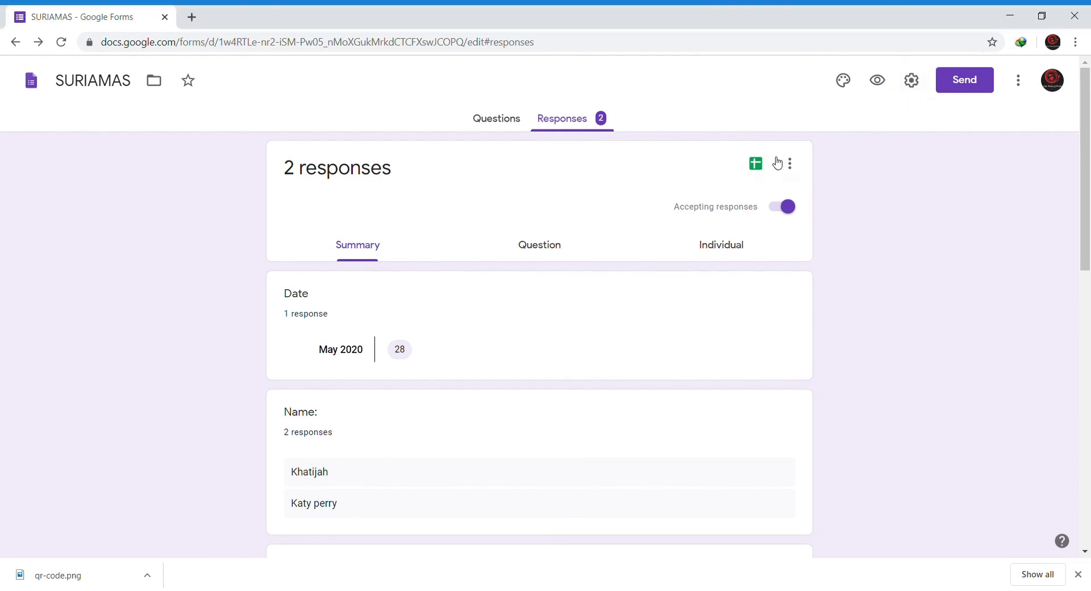
click(755, 165)
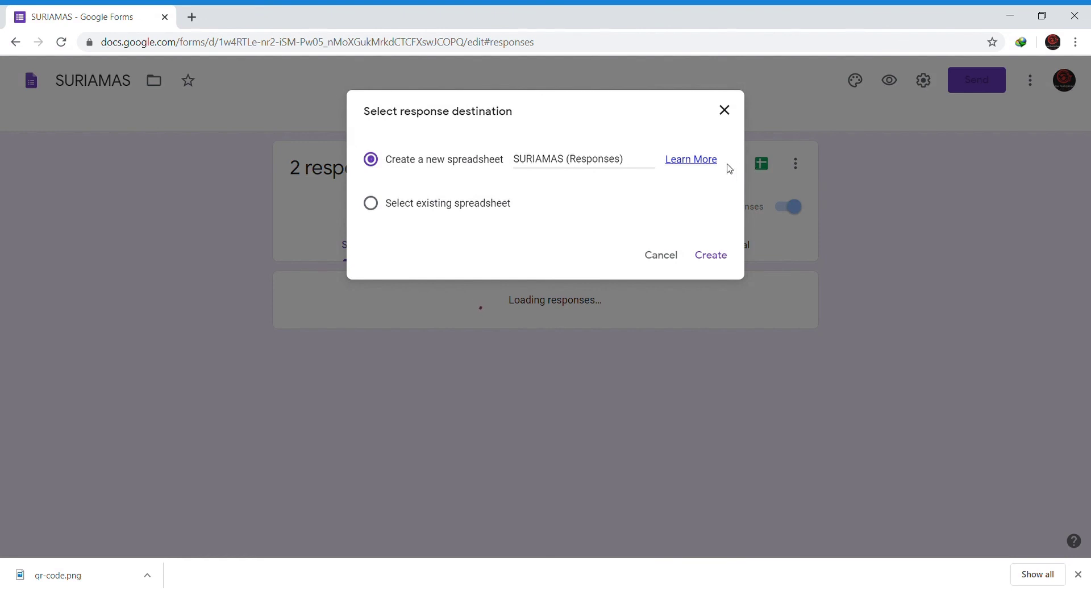
click(663, 254)
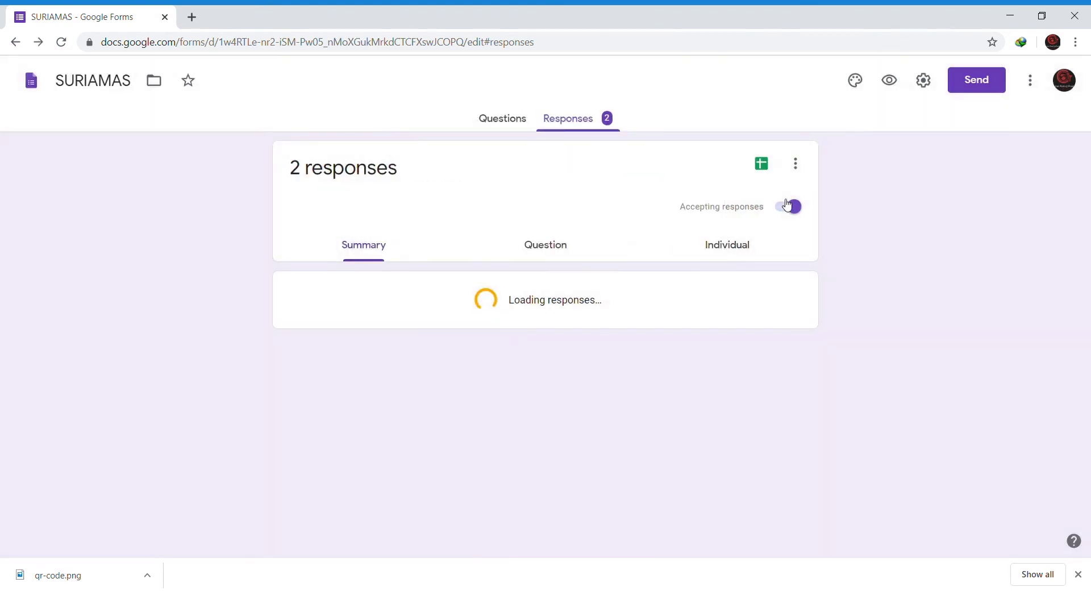
- Preview the printout of all responses through its last page without printing, and check the remaining response management options
click(794, 165)
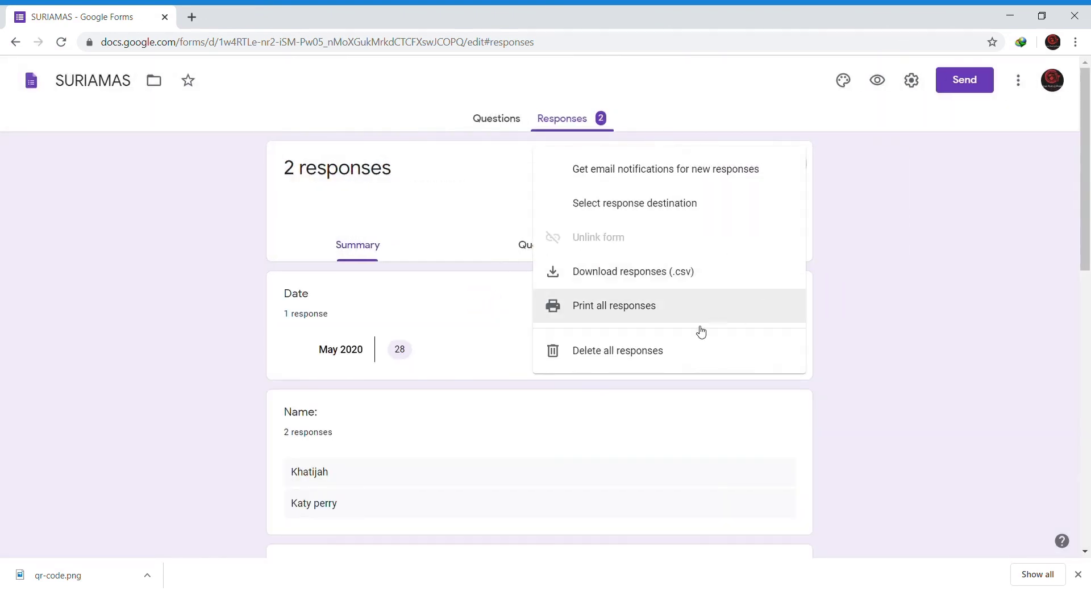
click(624, 314)
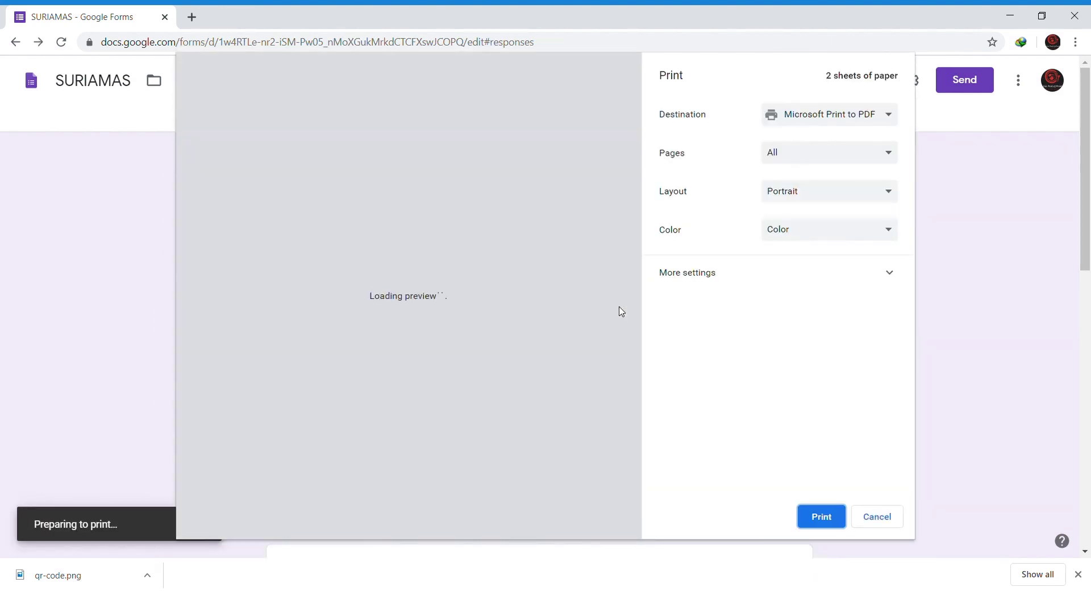
drag(635, 262, 619, 290)
scroll(619, 290, down, 7)
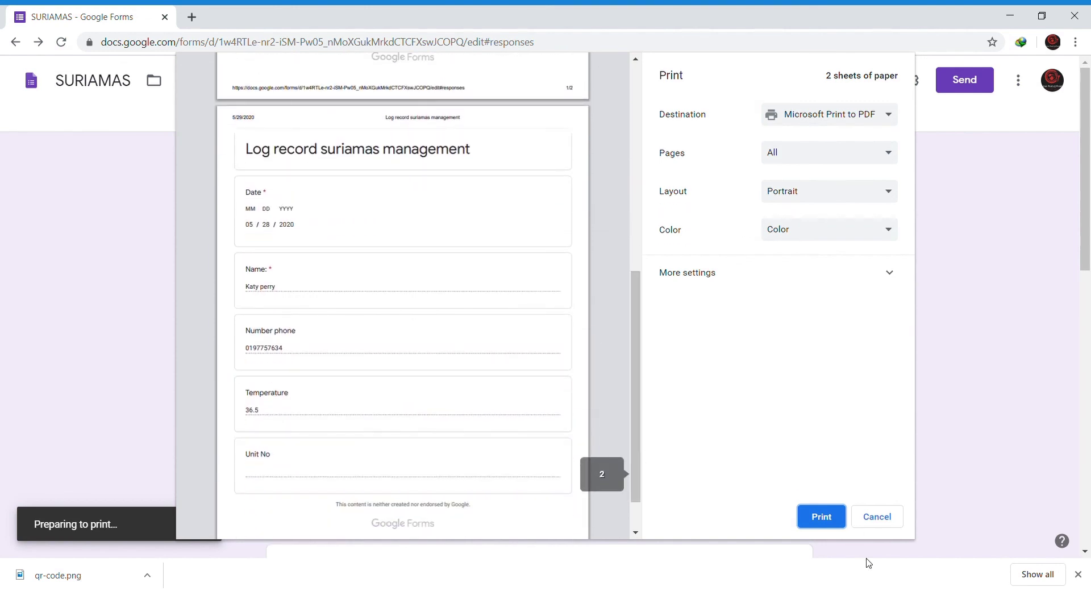
click(874, 516)
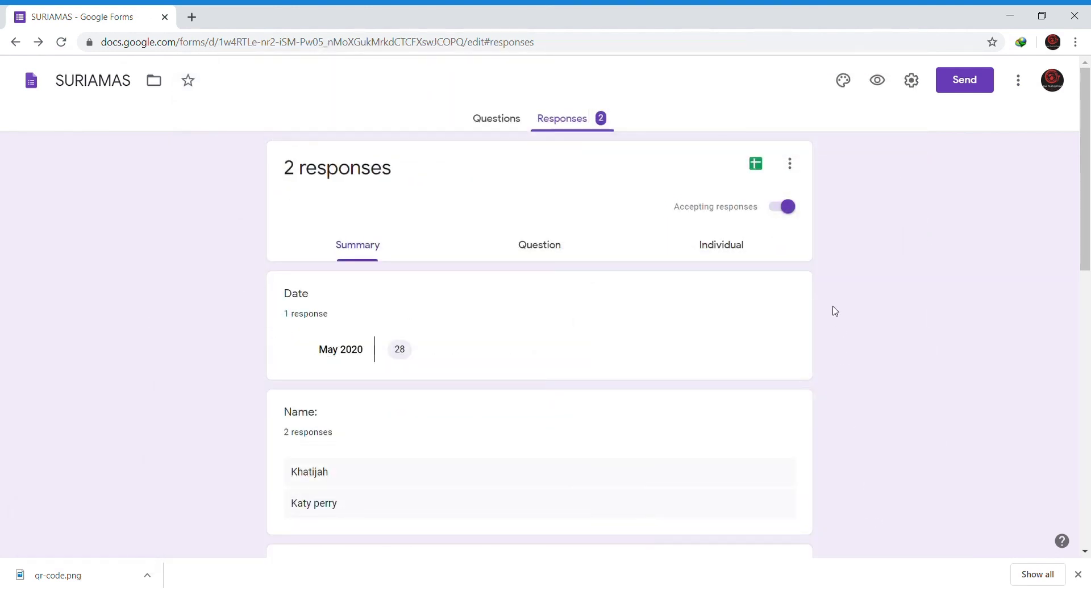
click(789, 167)
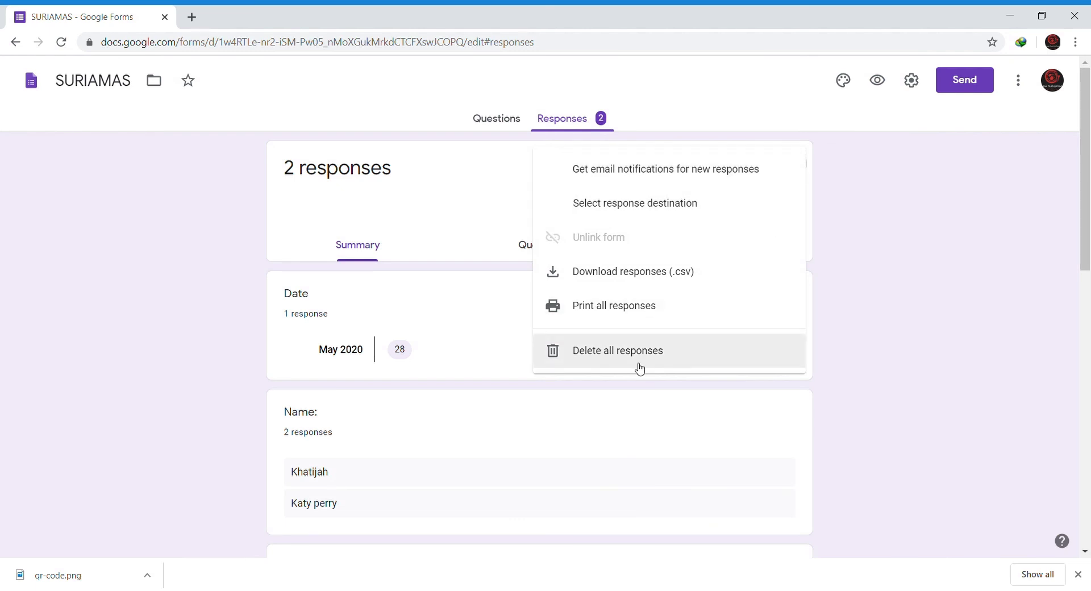
click(923, 291)
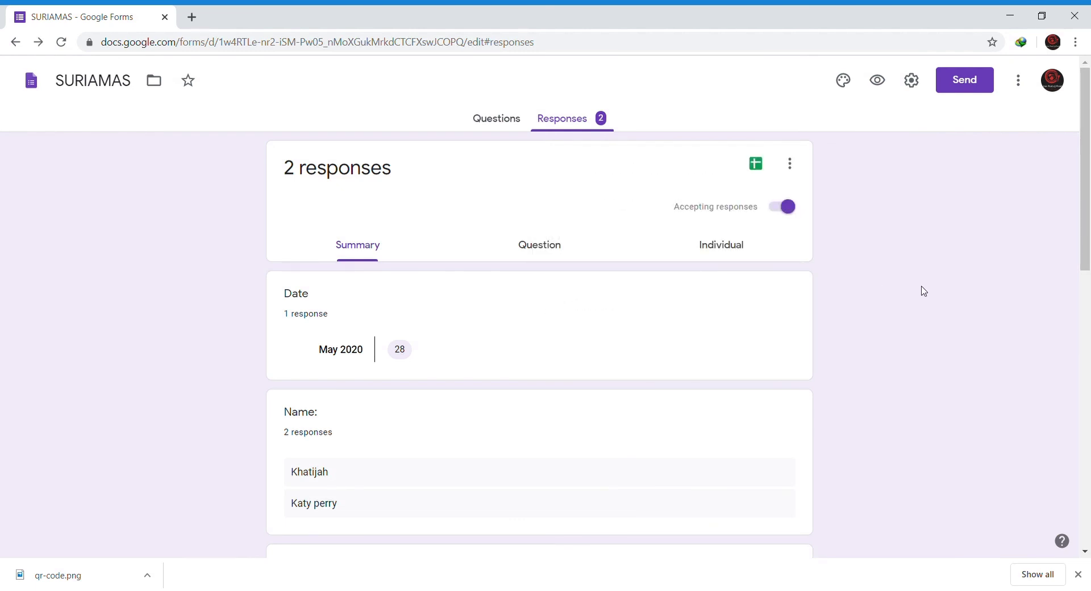
- Return through the form's questions to the forms home page and check the options available for the SURIAMAS form
click(513, 120)
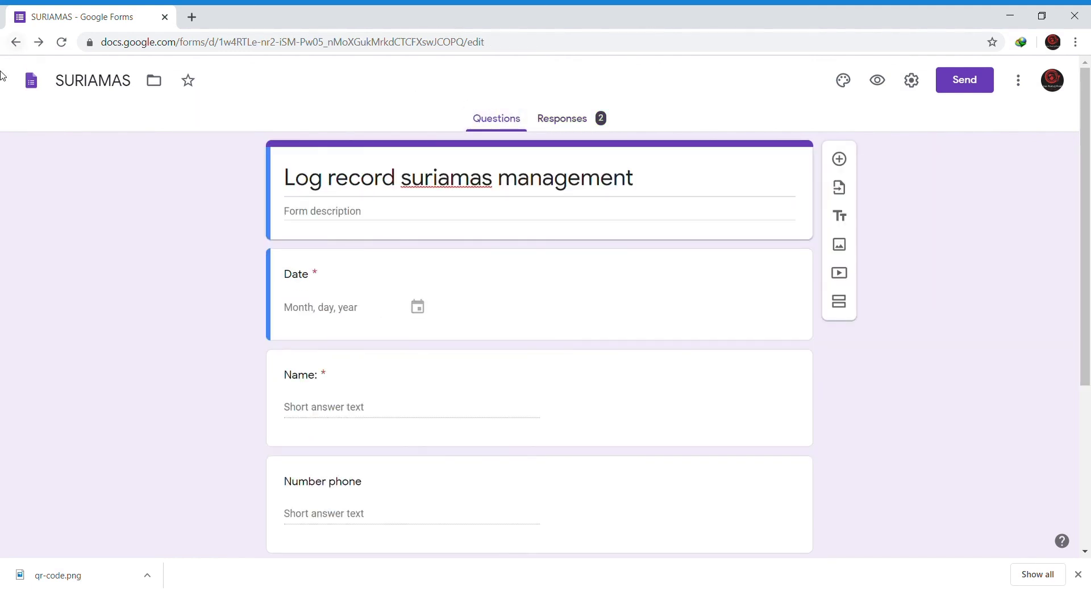
click(32, 82)
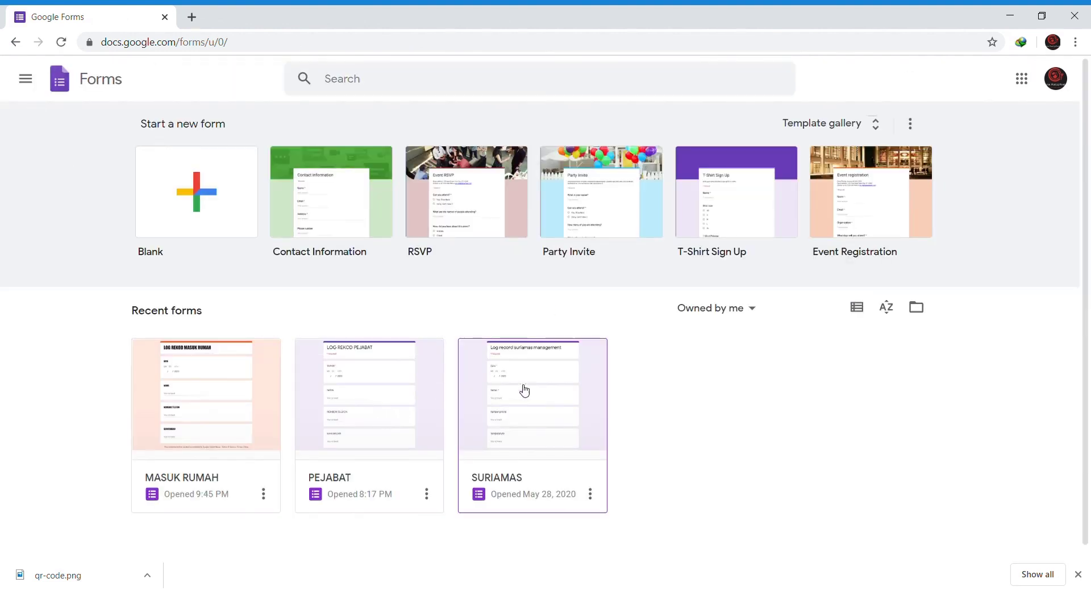
click(591, 493)
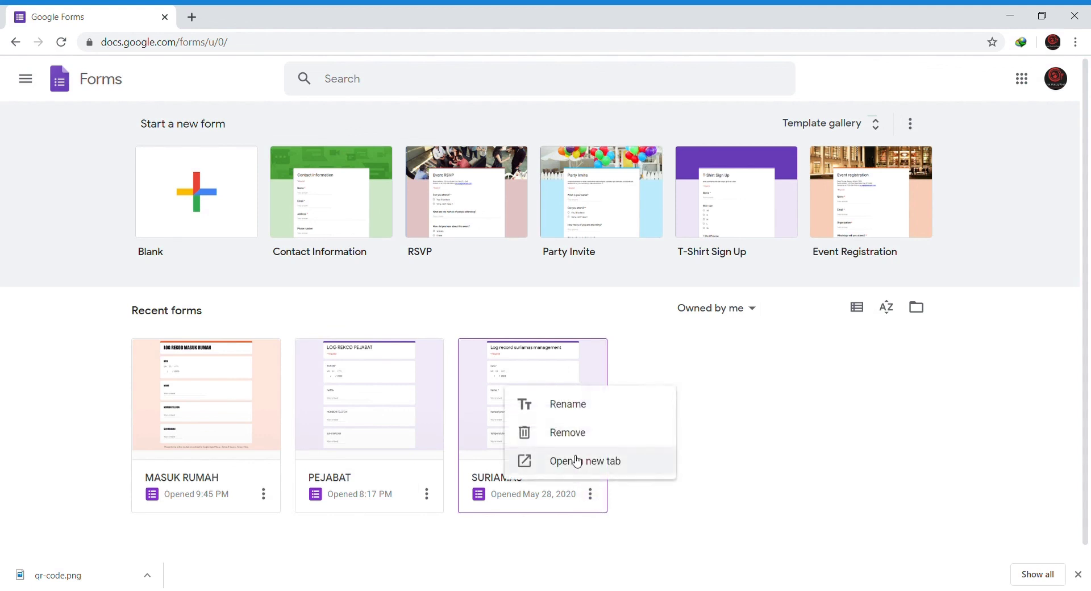
click(853, 423)
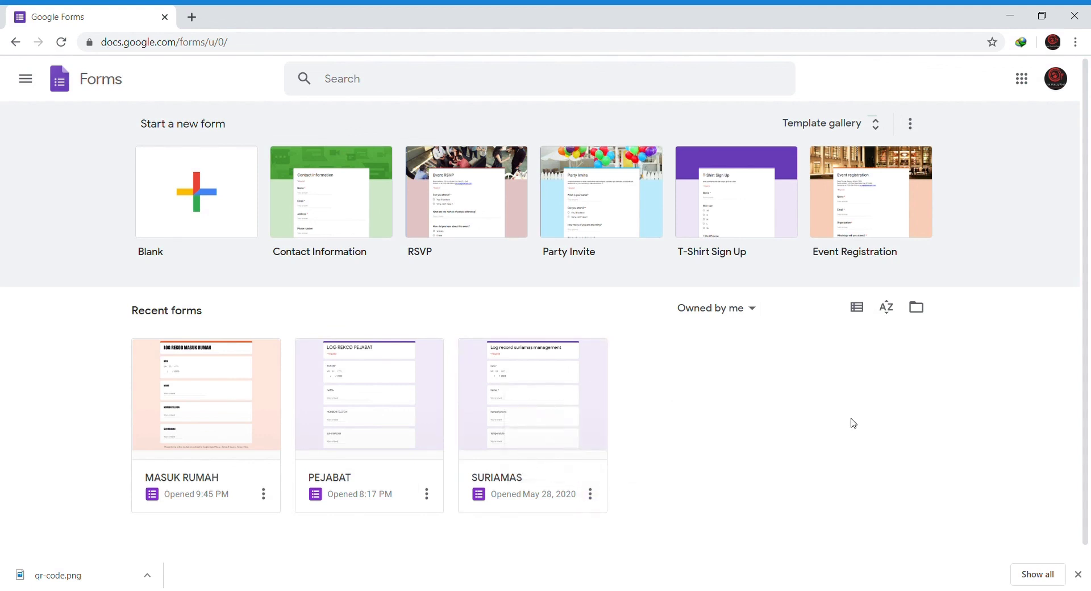